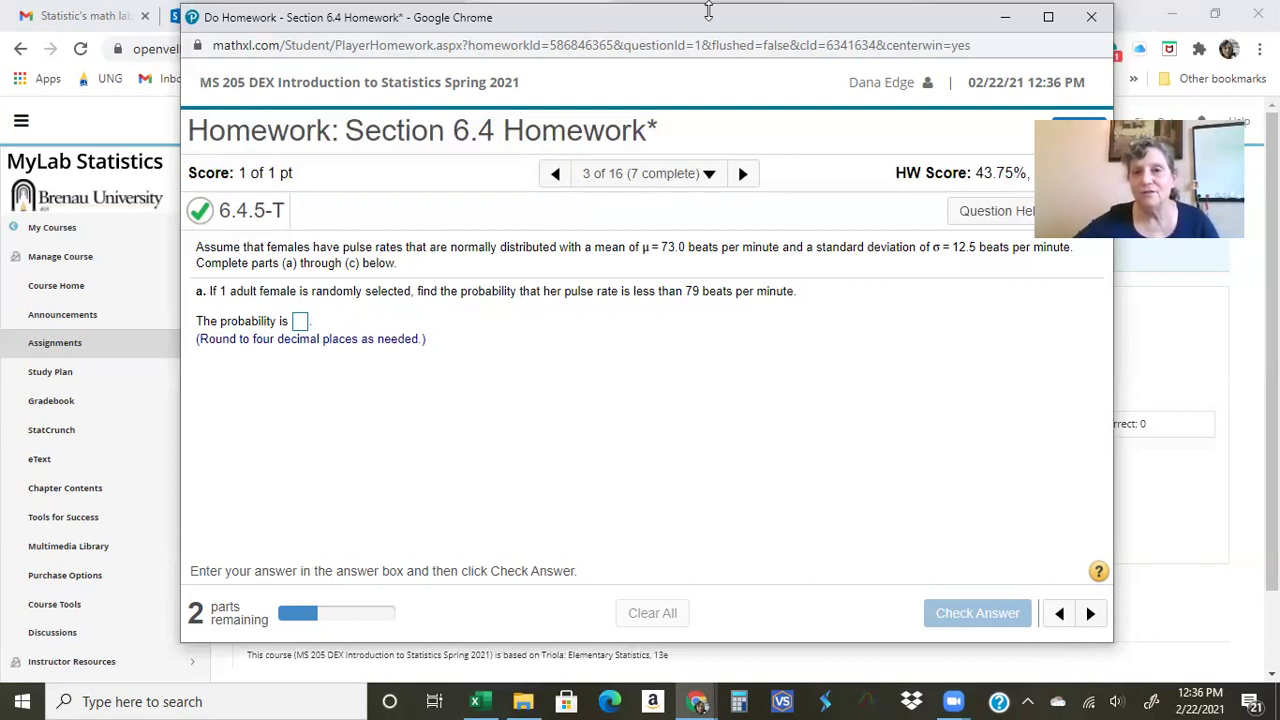
# Underline the mean, standard deviation, normal distribution, single-female sample and less-than-79 condition in the question, and clear the marks.
pyautogui.moveTo(656, 243)
pyautogui.mouseDown()
pyautogui.moveTo(644, 256)
pyautogui.moveTo(678, 257)
pyautogui.mouseUp()
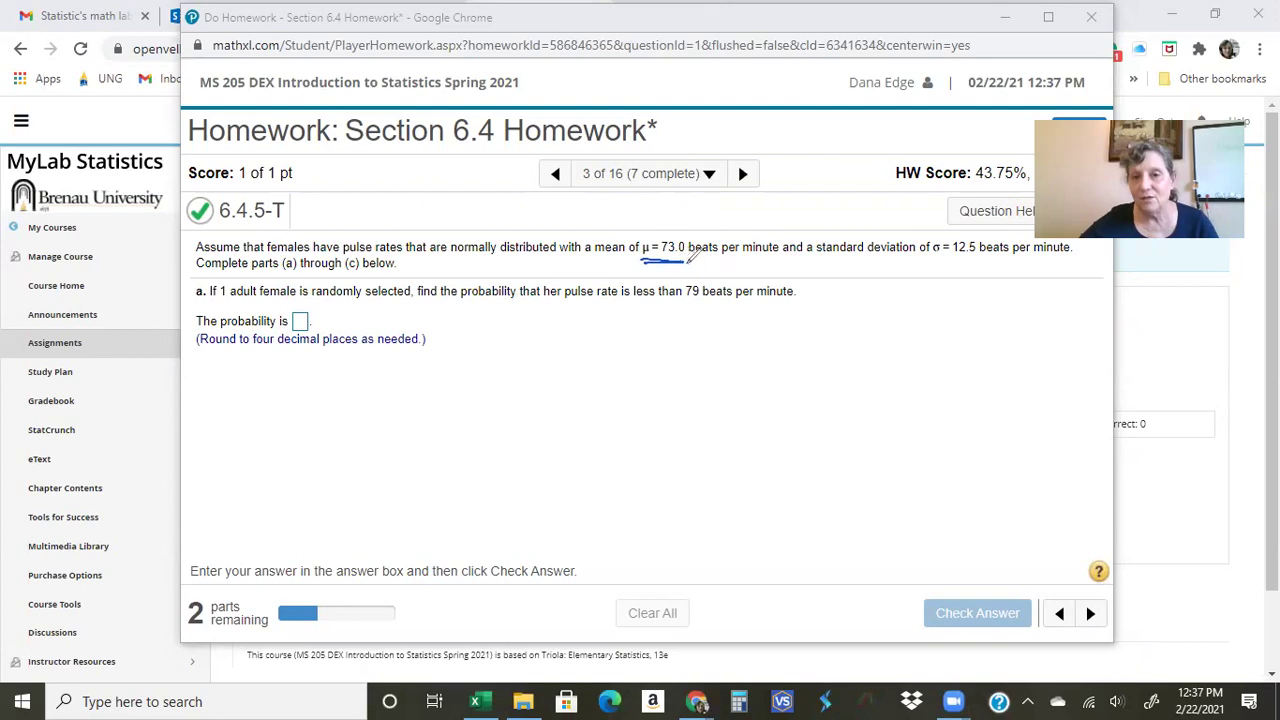
pyautogui.moveTo(938, 262); pyautogui.dragTo(982, 262)
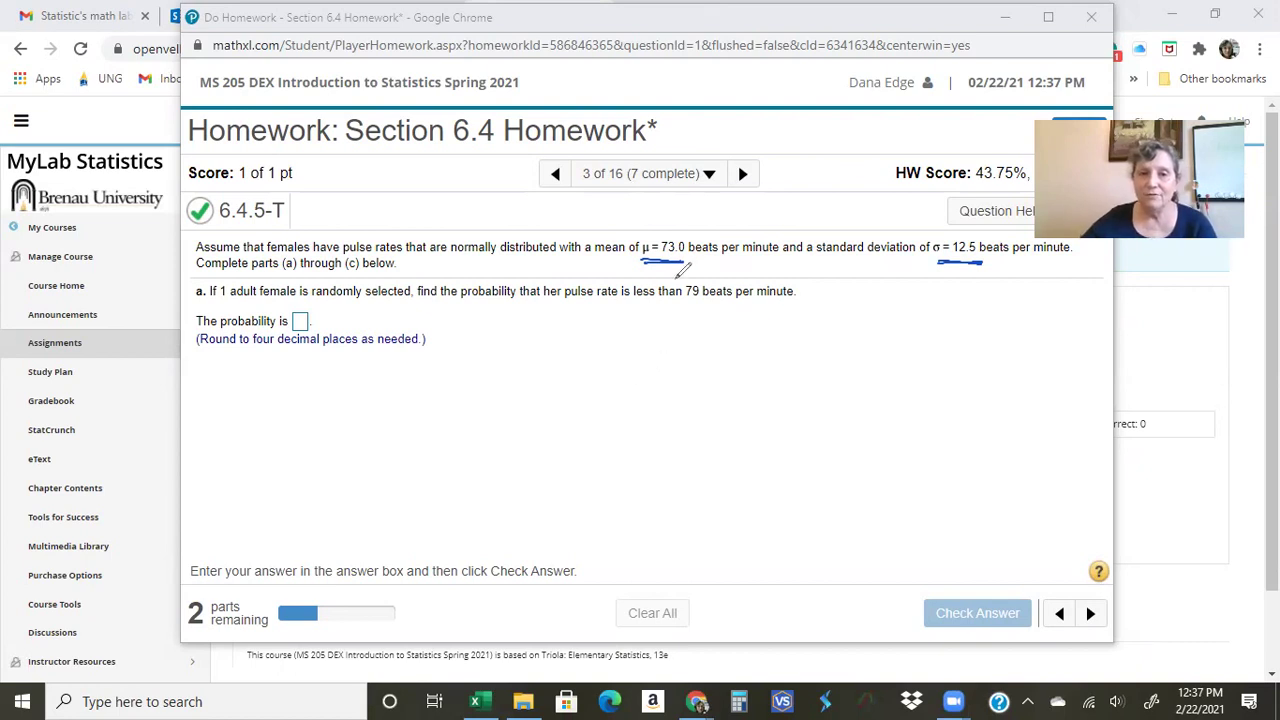
pyautogui.moveTo(220, 300); pyautogui.dragTo(292, 300)
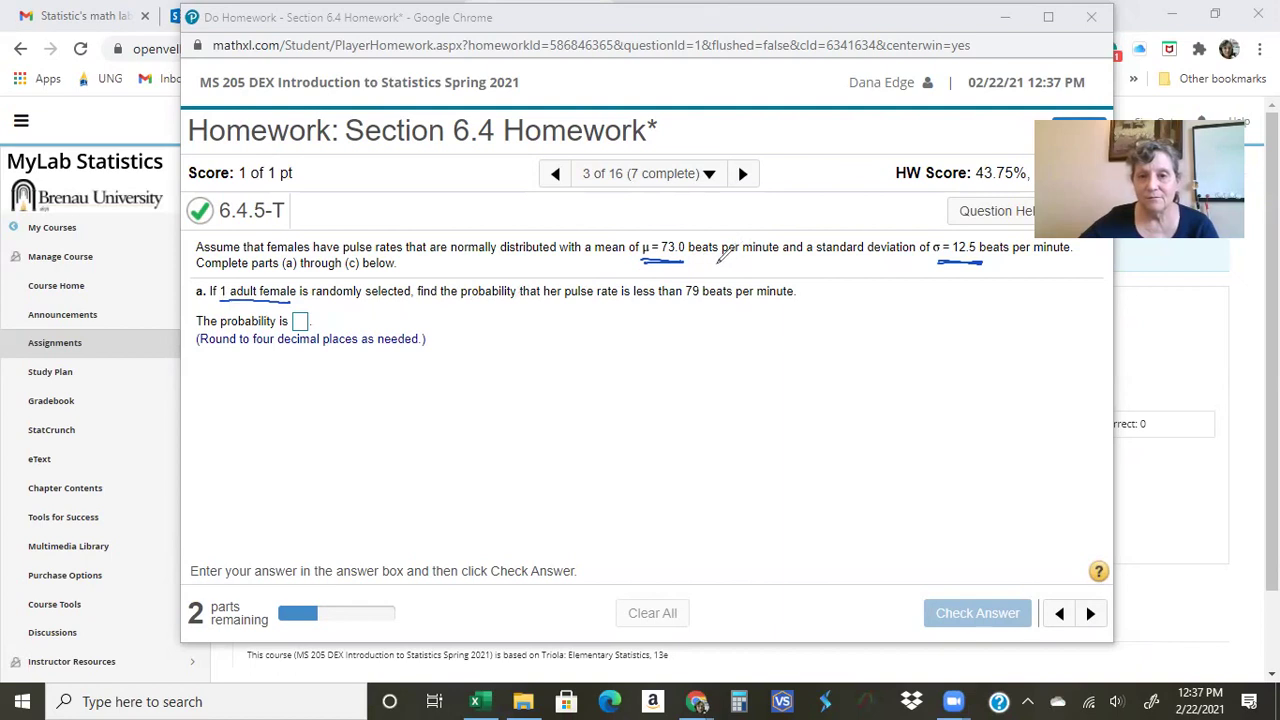
pyautogui.moveTo(574, 304); pyautogui.dragTo(800, 307)
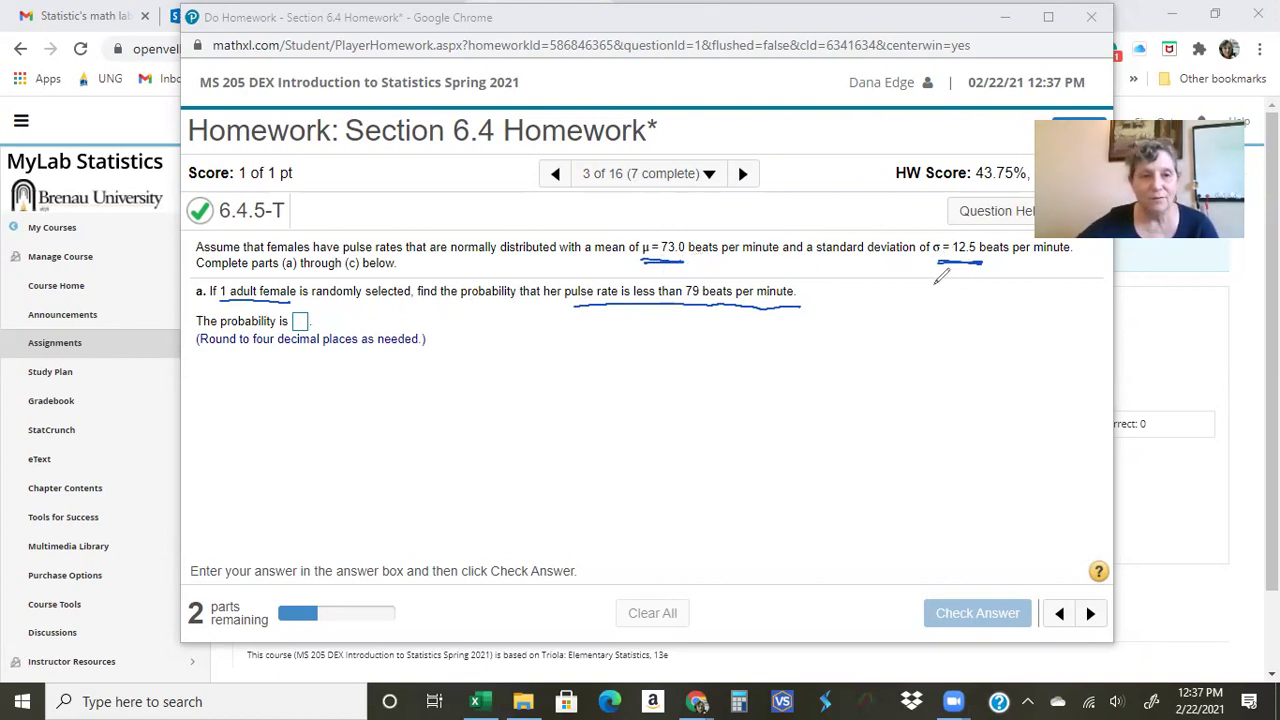
pyautogui.moveTo(458, 259); pyautogui.dragTo(558, 262)
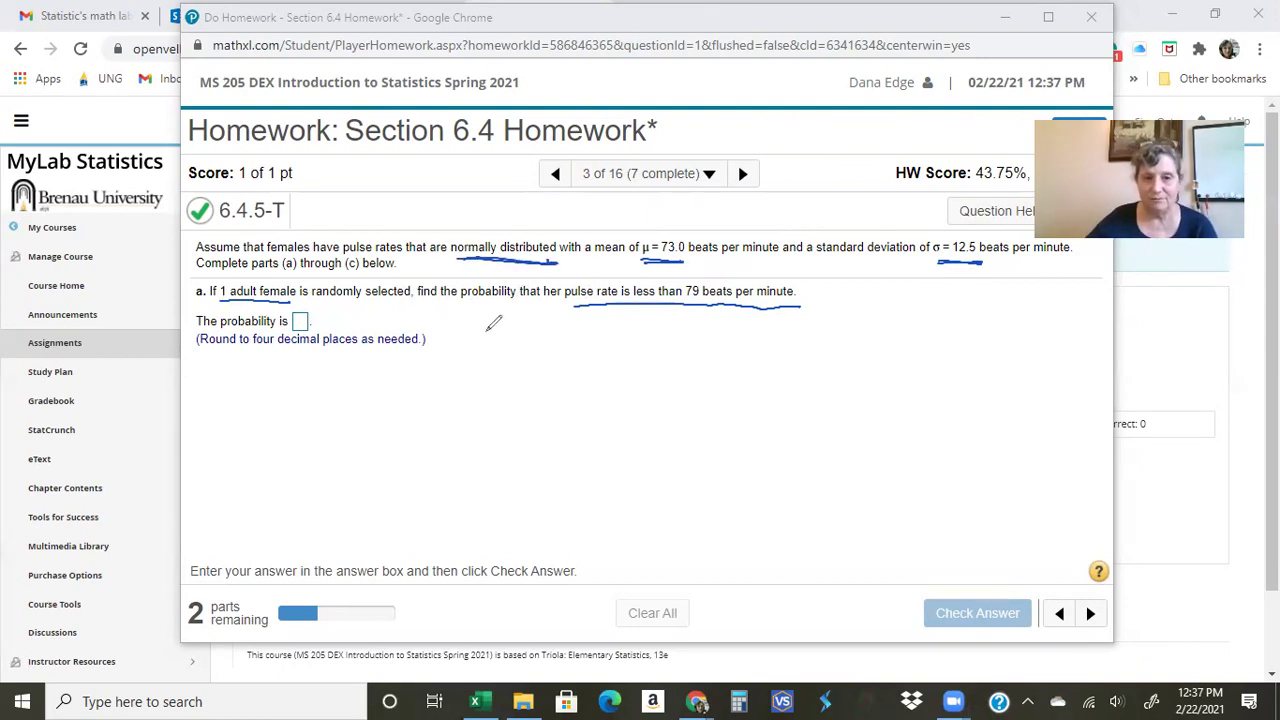
pyautogui.click(854, 191)
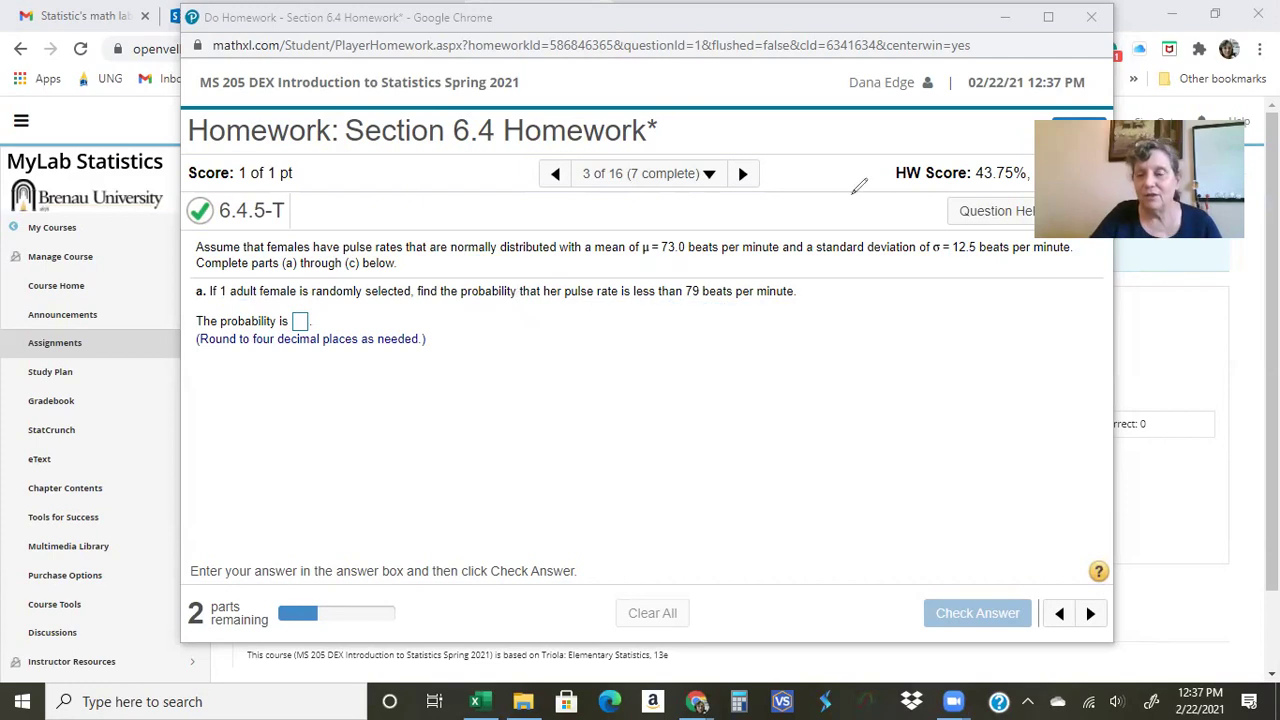
# Launch StatCrunch from the question's help options and place its window side by side with the homework.
pyautogui.click(996, 211)
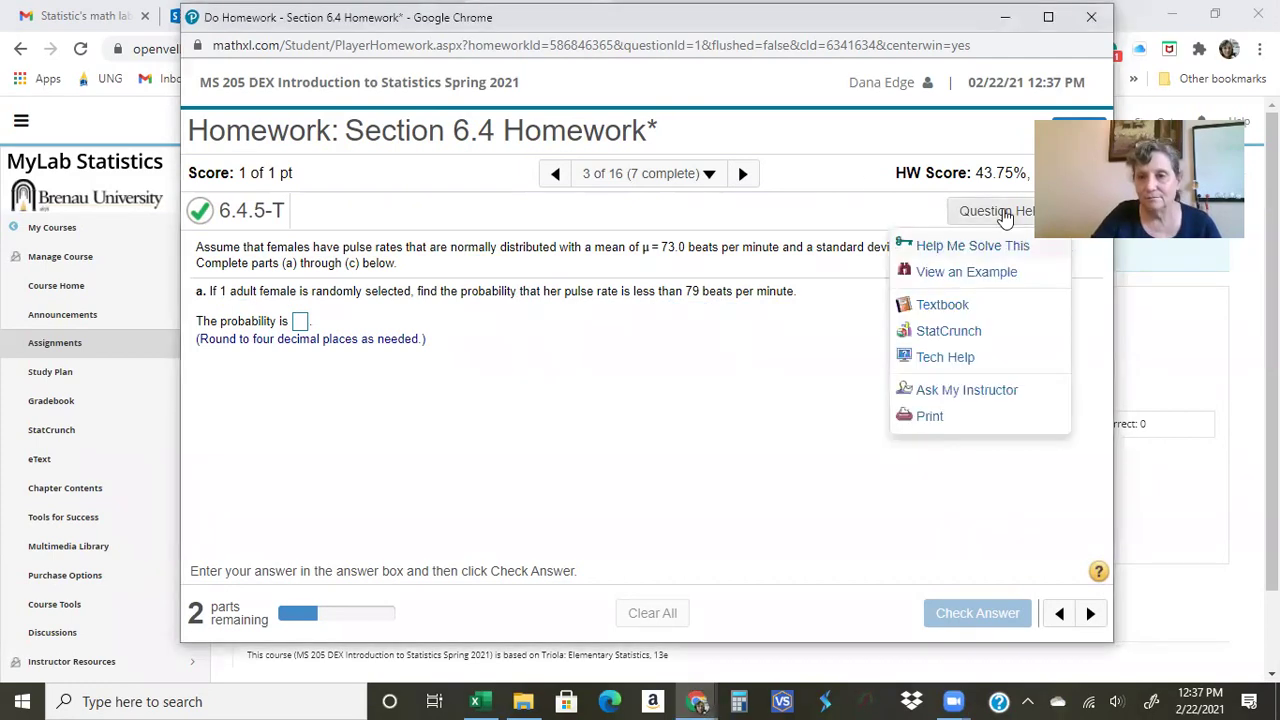
pyautogui.click(950, 331)
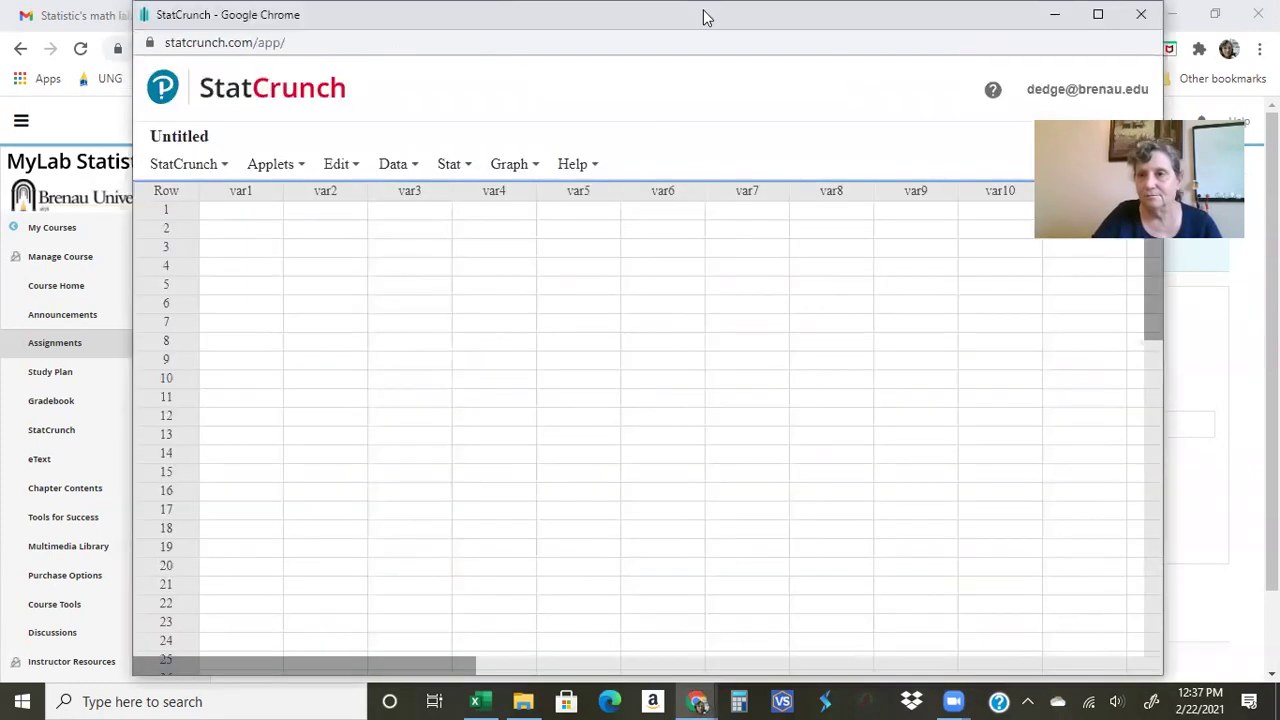
pyautogui.press('super+Right')
pyautogui.click(283, 308)
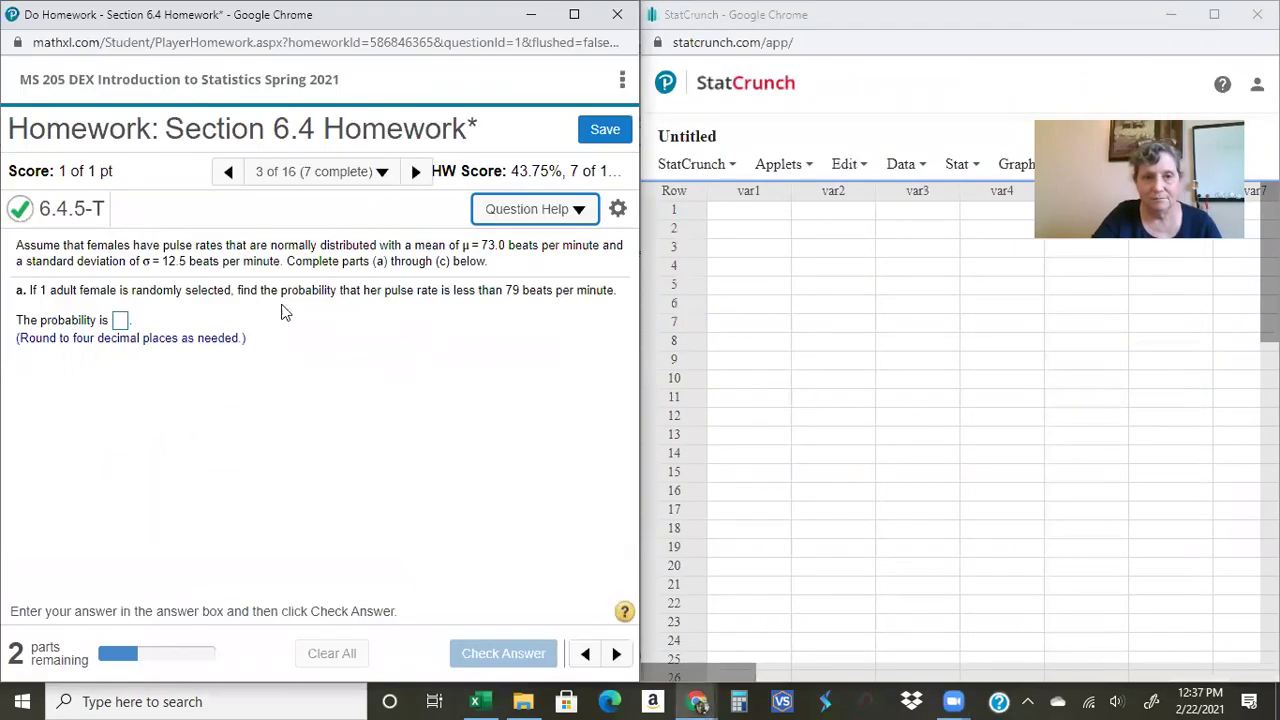
# Open the Normal distribution calculator in StatCrunch.
pyautogui.click(963, 168)
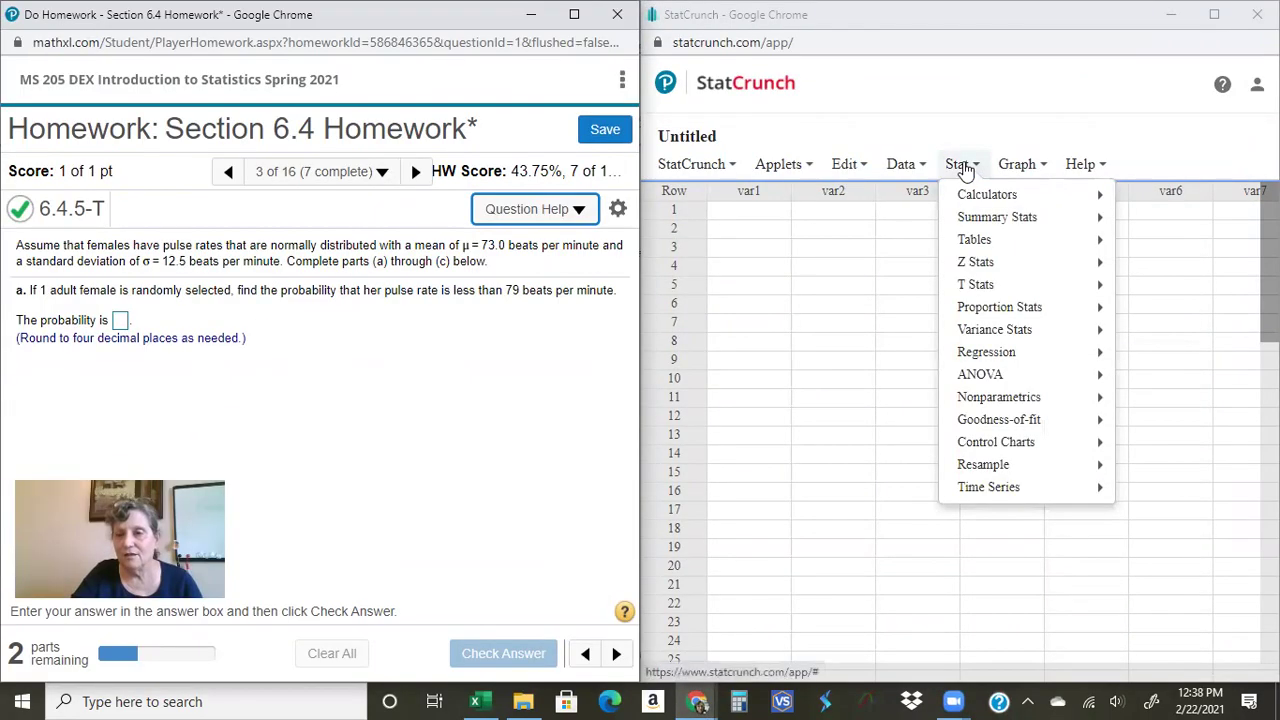
pyautogui.moveTo(968, 199)
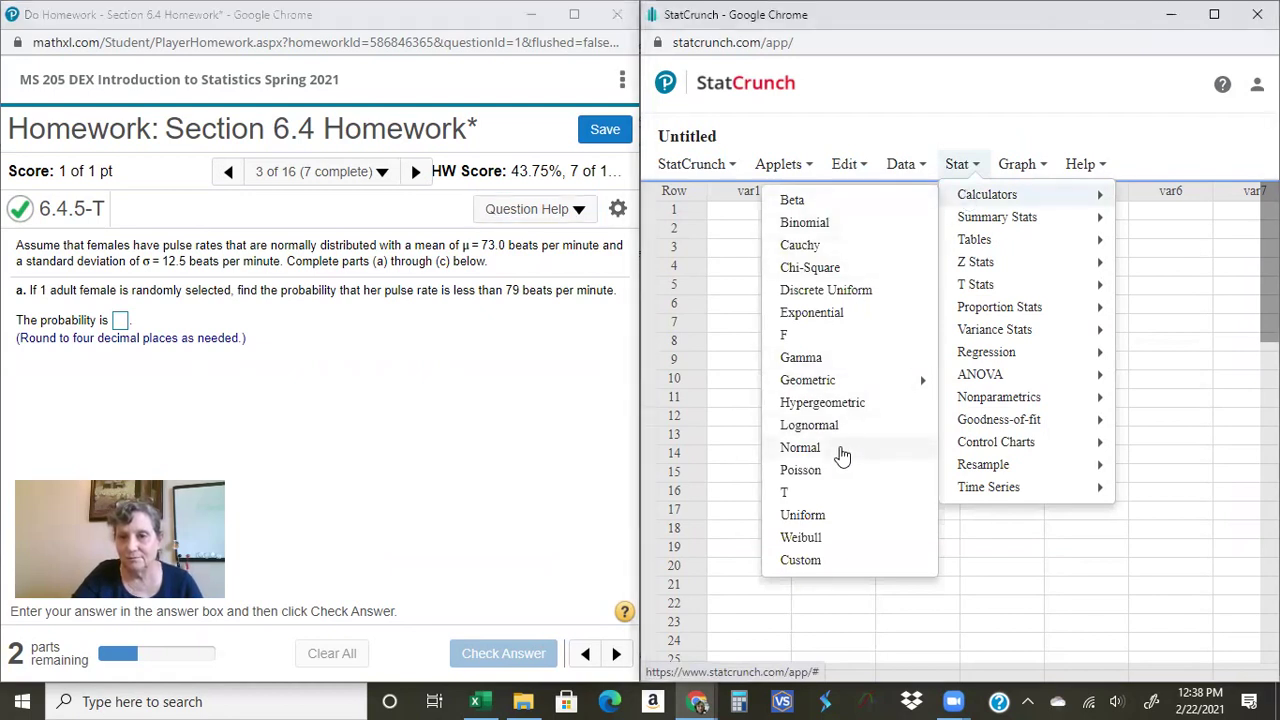
pyautogui.click(842, 455)
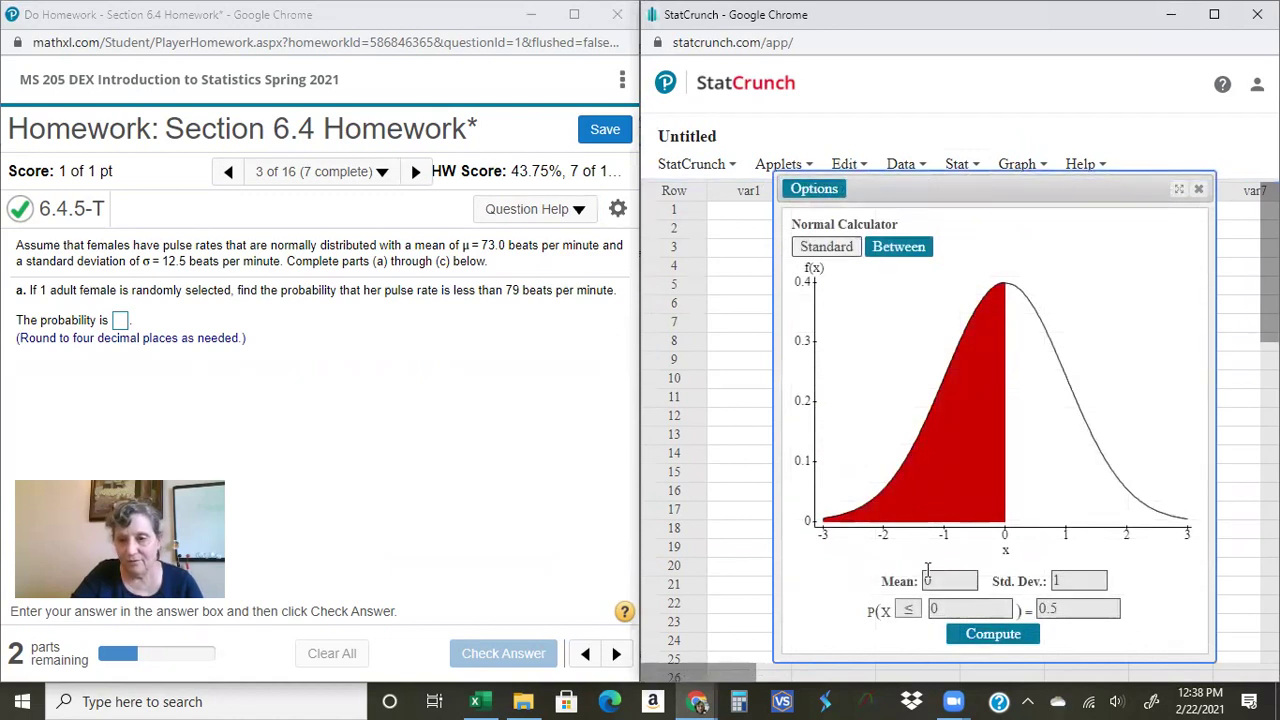
# Compute P(X ≤ 79) in the Normal calculator with mean 73 and standard deviation 12.5.
pyautogui.click(958, 581)
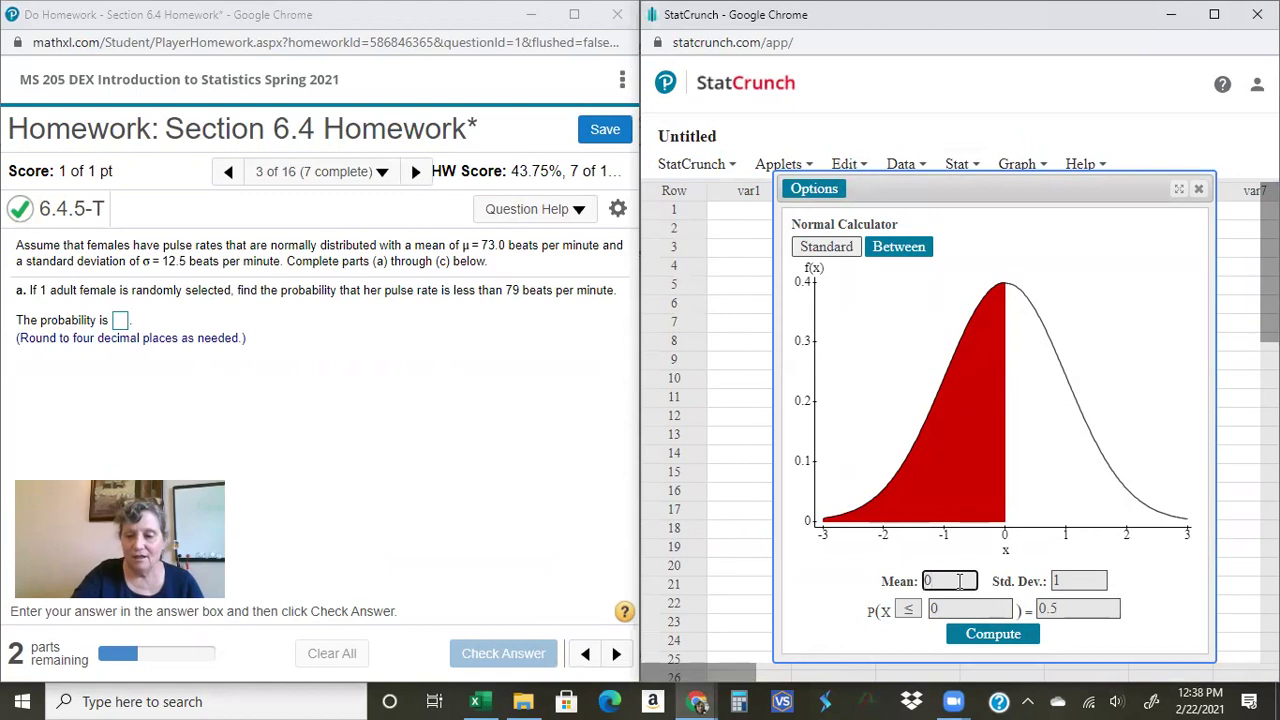
pyautogui.press('BackSpace')
pyautogui.write('73')
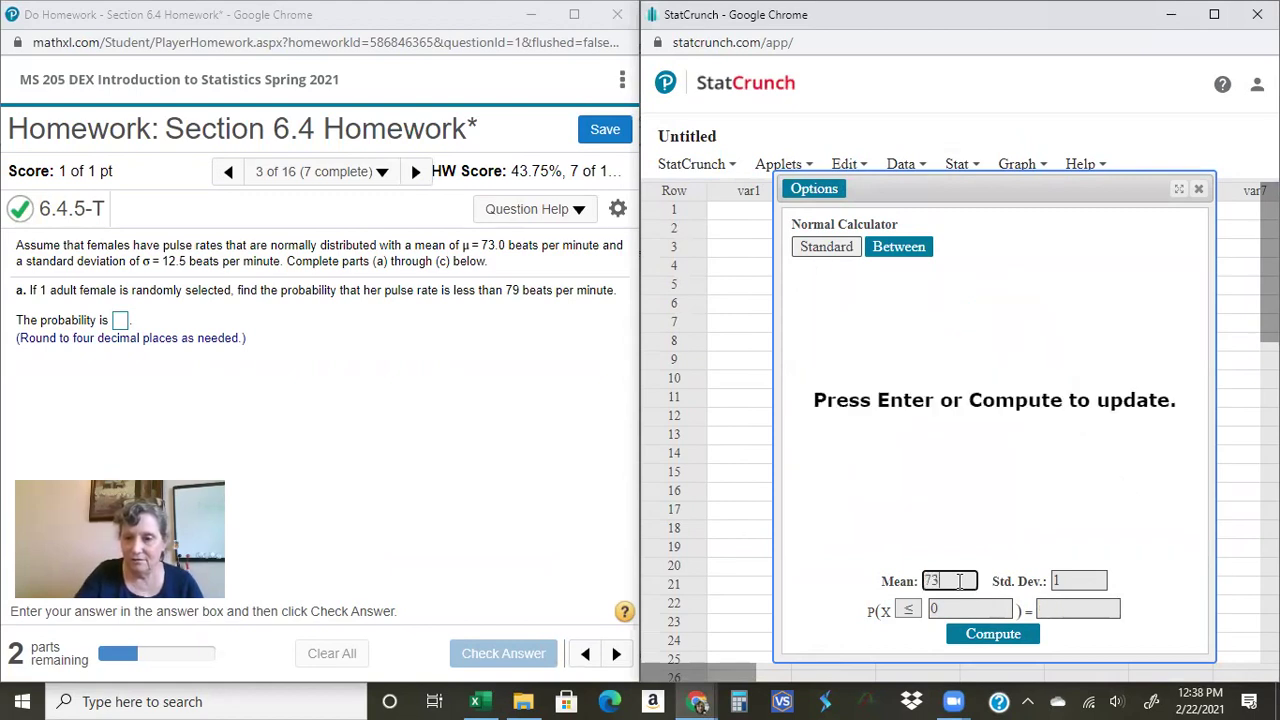
pyautogui.click(1080, 580)
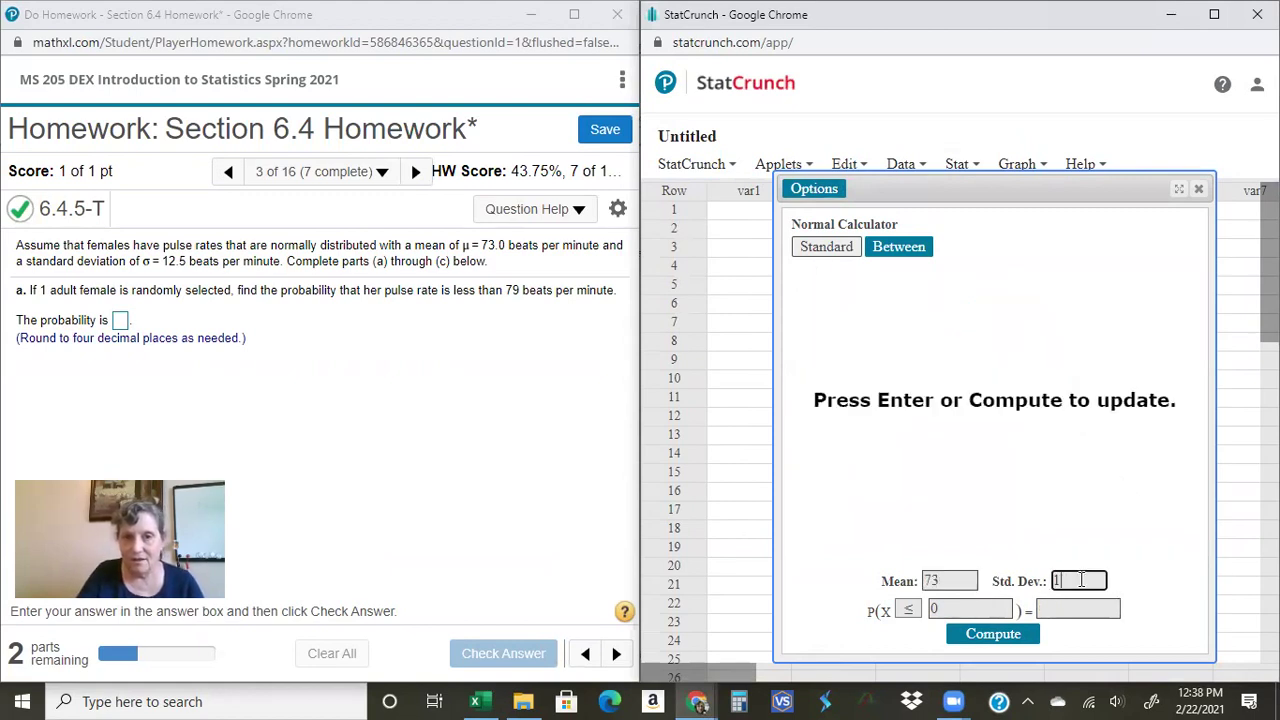
pyautogui.write('2.5')
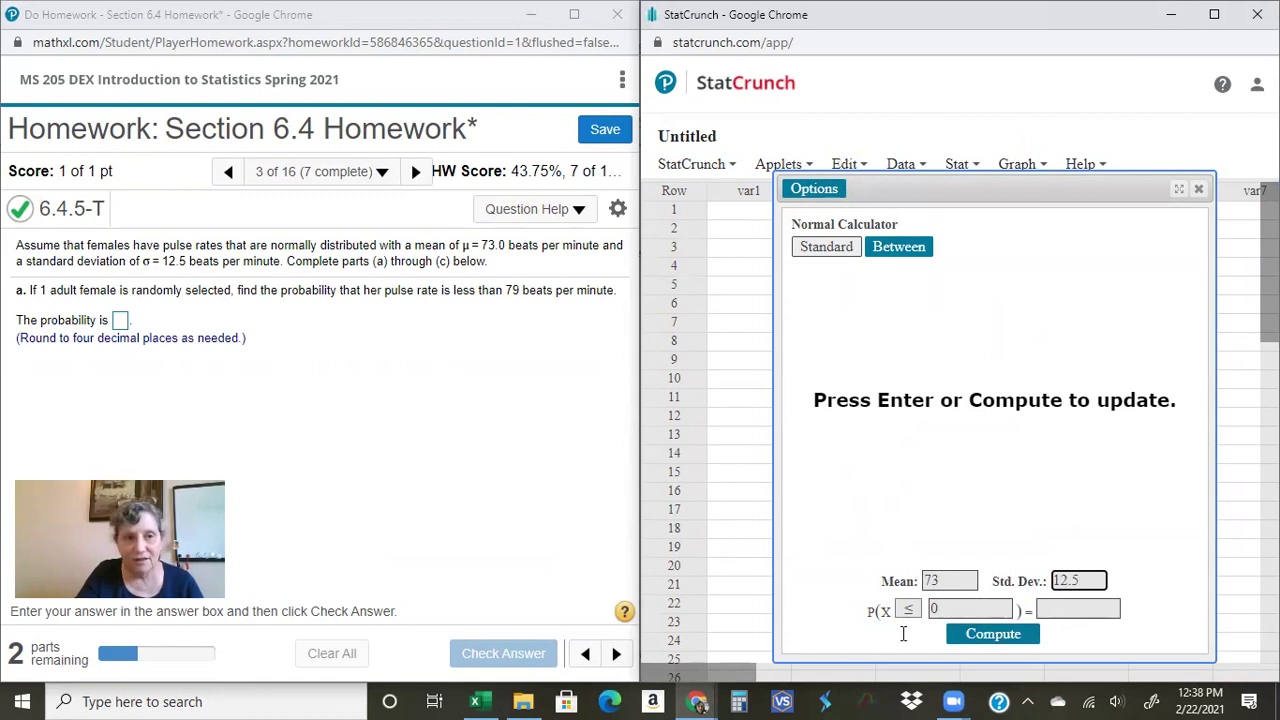
pyautogui.doubleClick(946, 607)
pyautogui.write('79')
pyautogui.click(1093, 579)
pyautogui.write('5')
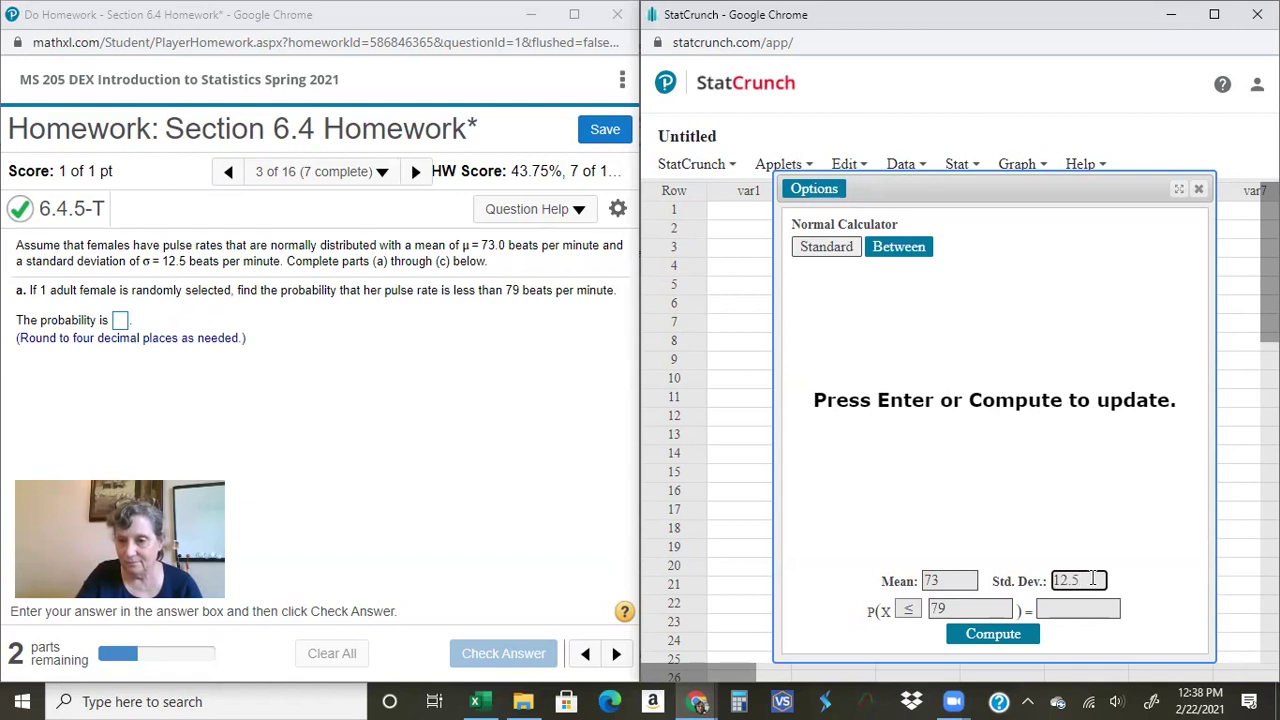
pyautogui.click(993, 635)
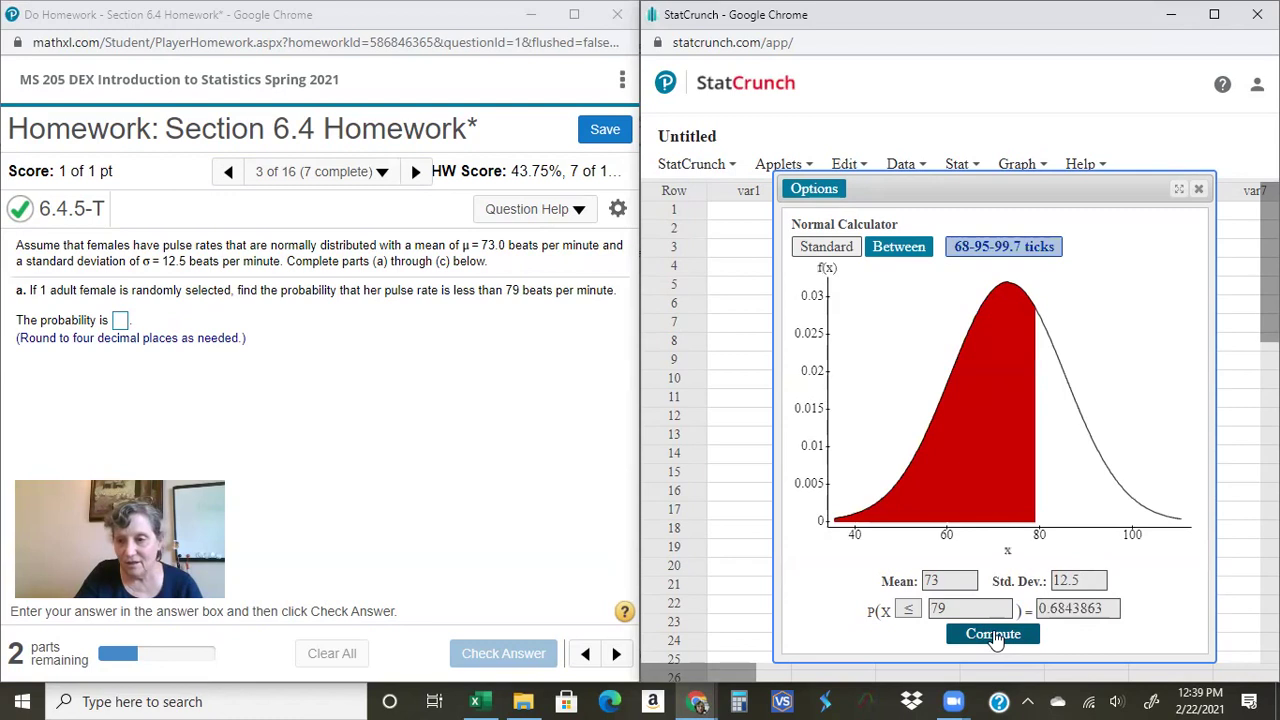
# Submit .6844 as the probability for part a and continue to part b.
pyautogui.click(121, 321)
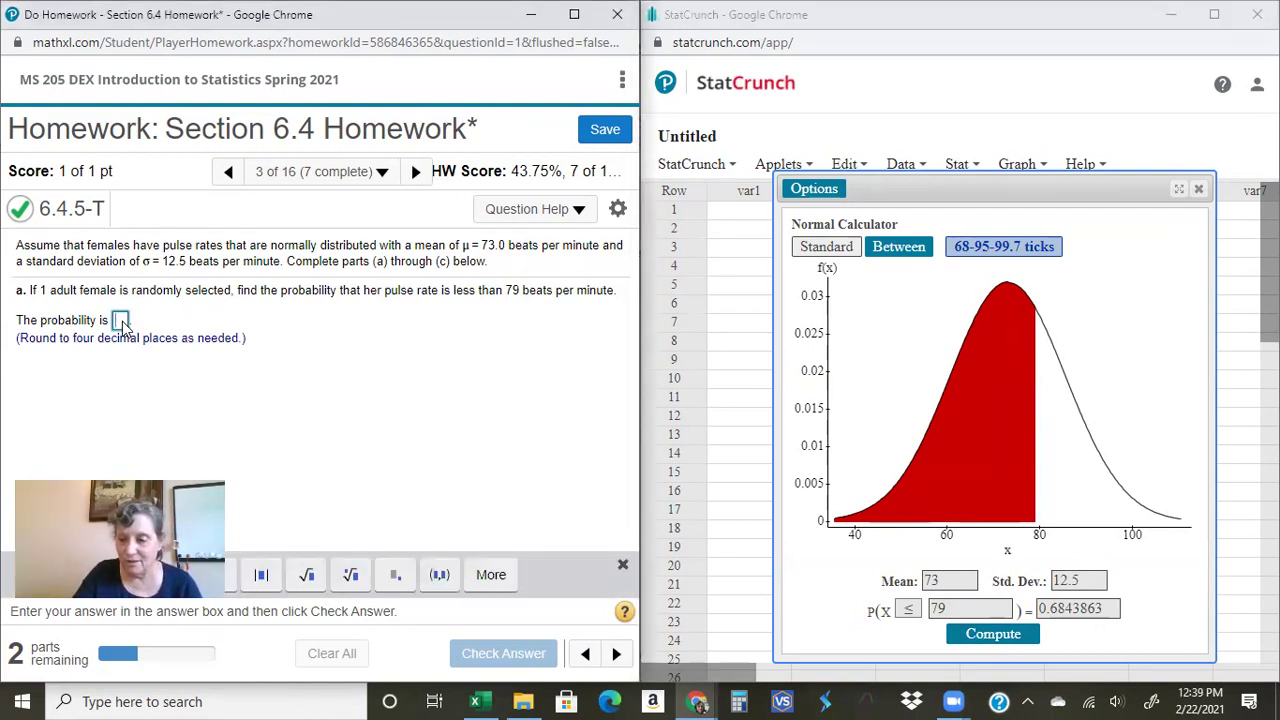
pyautogui.write('.6844')
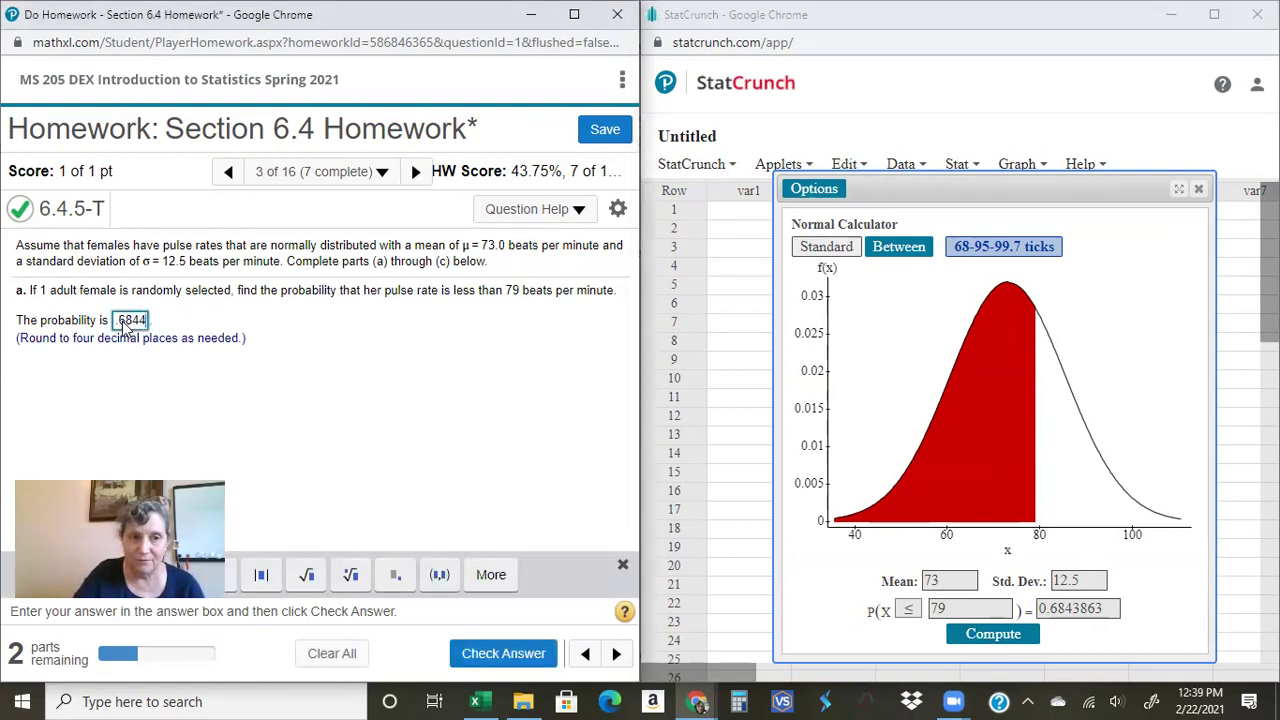
pyautogui.press('Return')
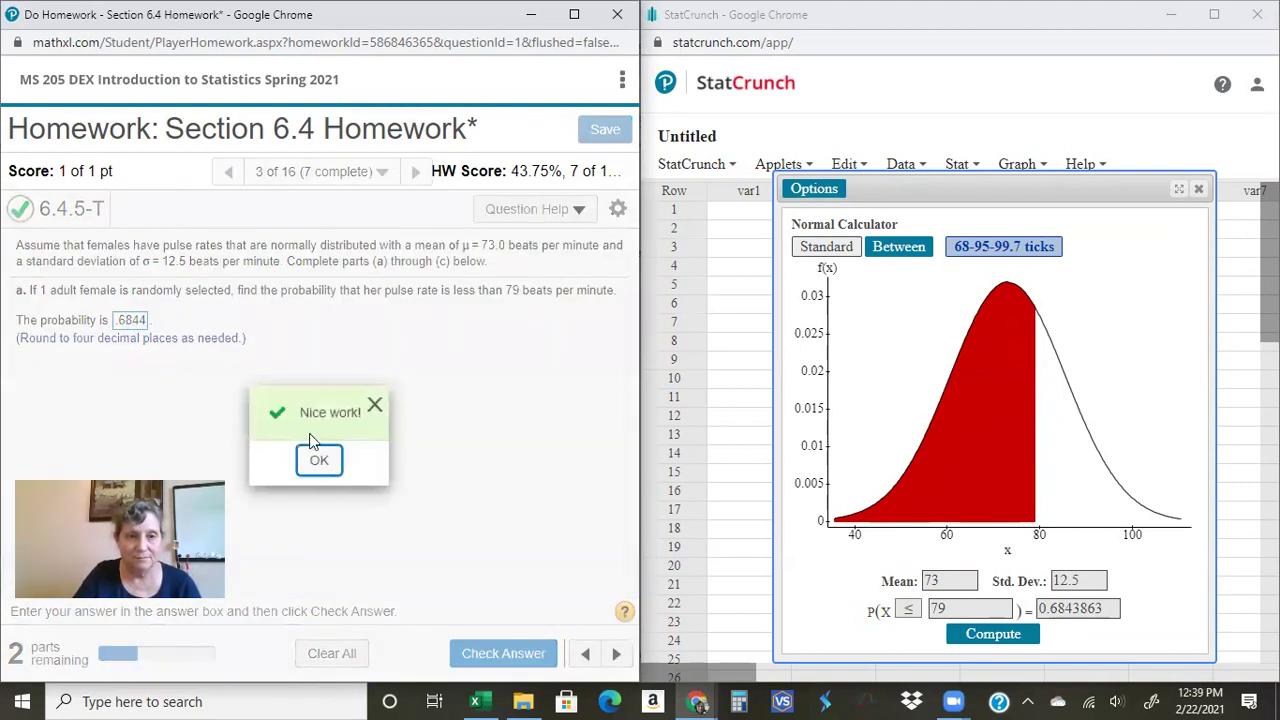
pyautogui.click(320, 466)
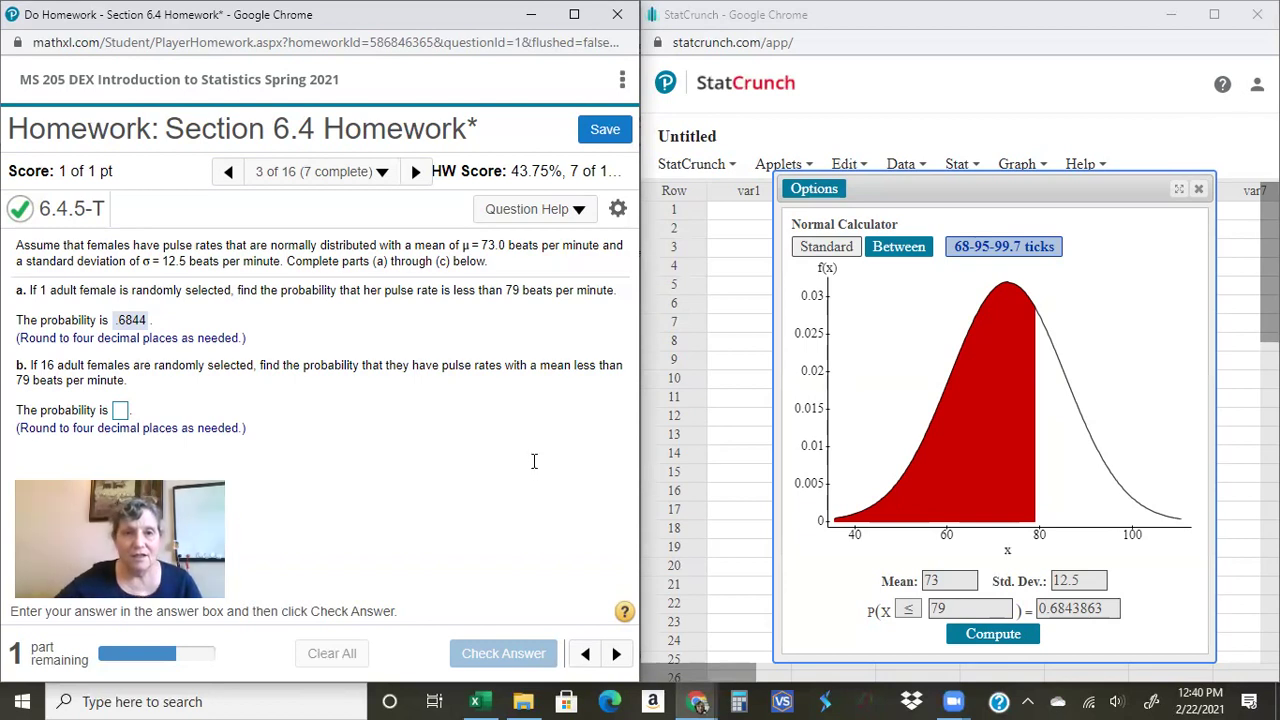
# Handwrite σ = 12.5 with the annotation pen in the blank space beside part b's answer.
pyautogui.click(502, 244)
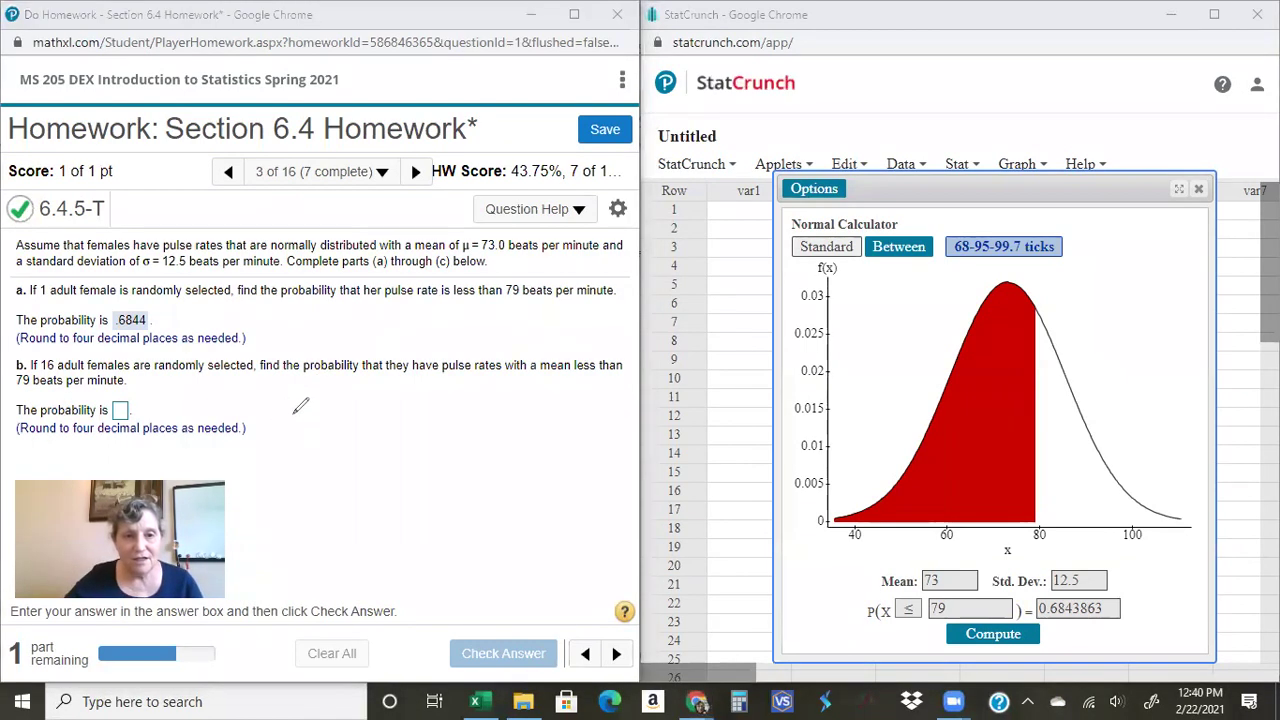
pyautogui.moveTo(294, 407); pyautogui.dragTo(381, 415)
pyautogui.click(377, 413)
pyautogui.moveTo(384, 403); pyautogui.dragTo(398, 402)
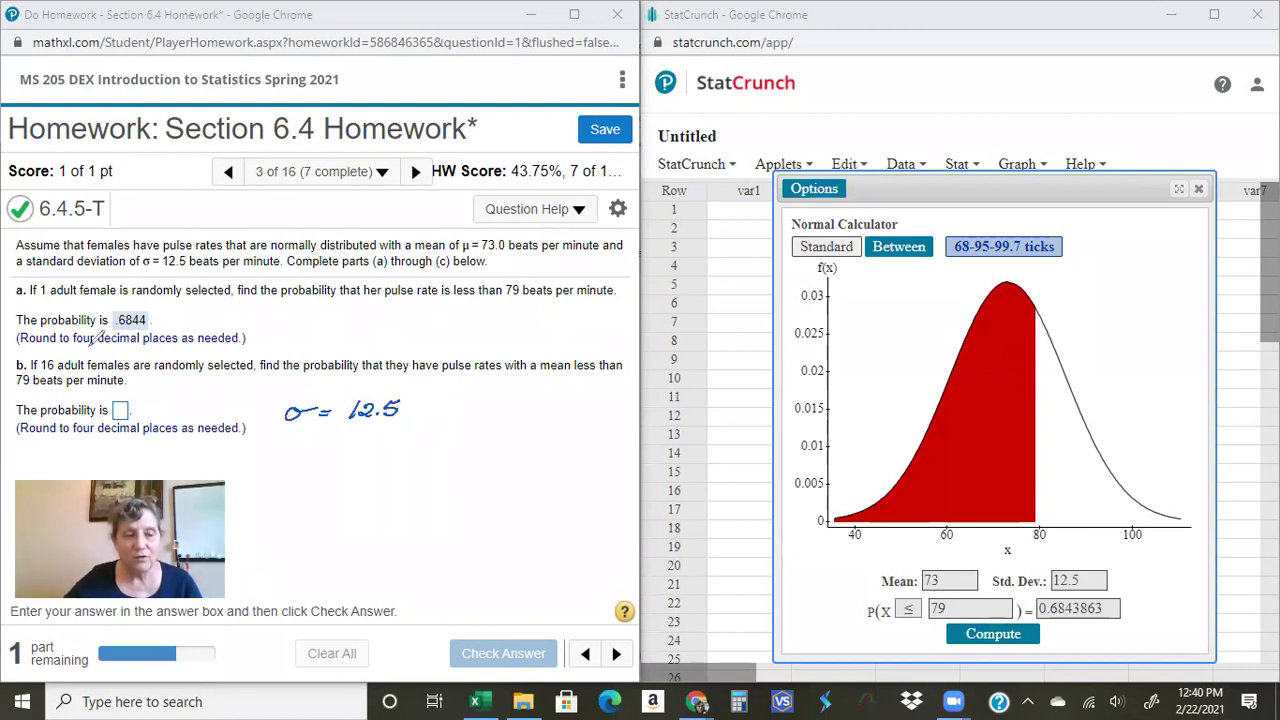
# Underline the sample size 16 in part b and extend the handwritten note to σ sub x̄ = 12.5 over √16.
pyautogui.moveTo(37, 370); pyautogui.dragTo(73, 371)
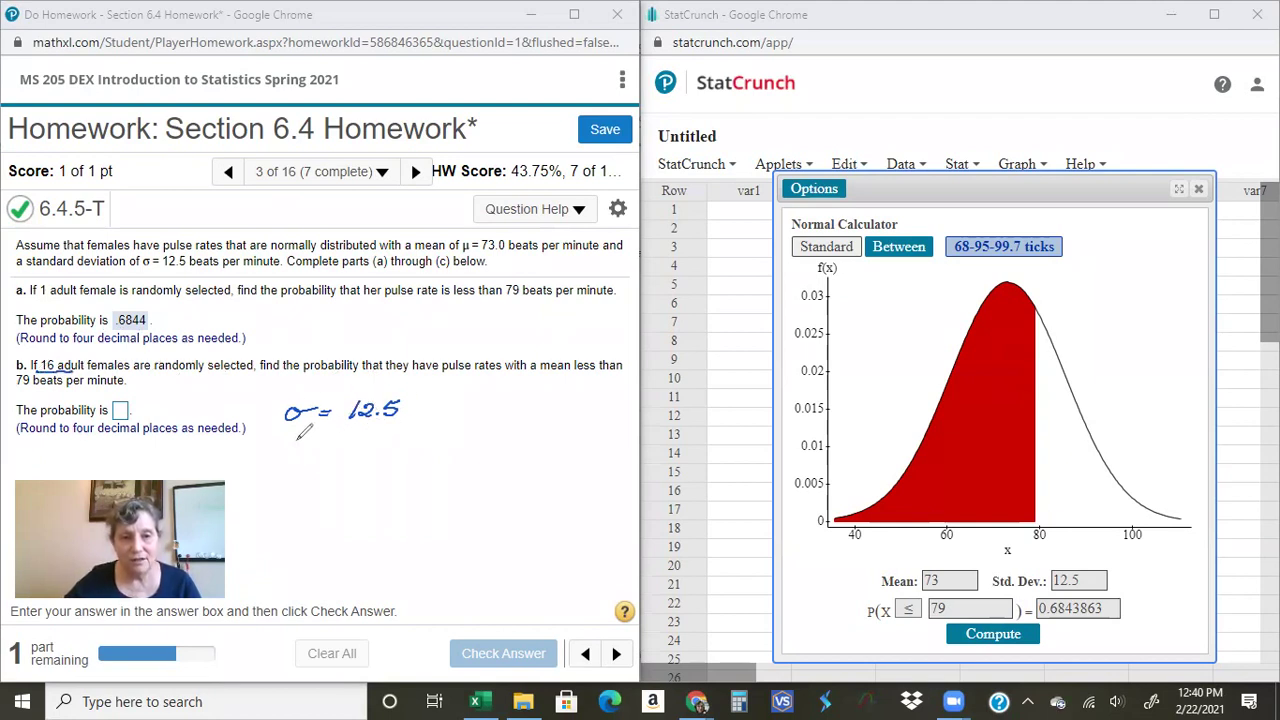
pyautogui.moveTo(298, 420); pyautogui.dragTo(306, 430)
pyautogui.moveTo(306, 420); pyautogui.dragTo(298, 430)
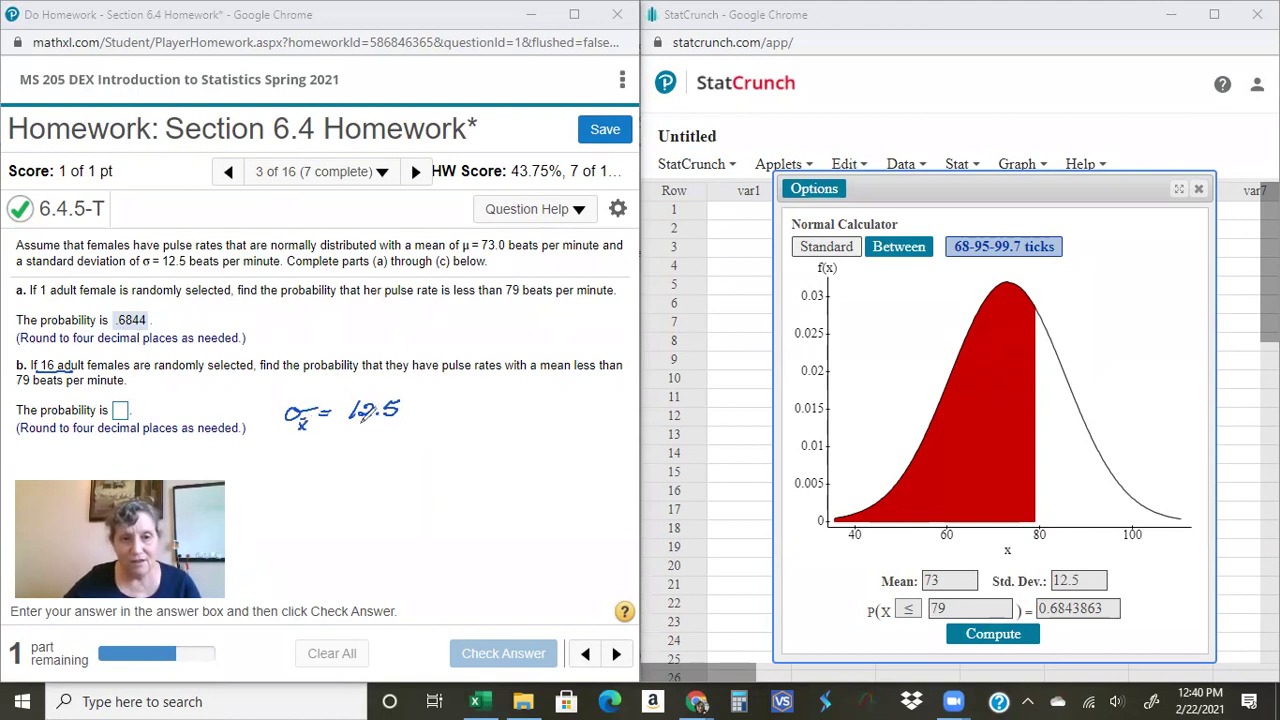
pyautogui.moveTo(349, 426); pyautogui.dragTo(397, 431)
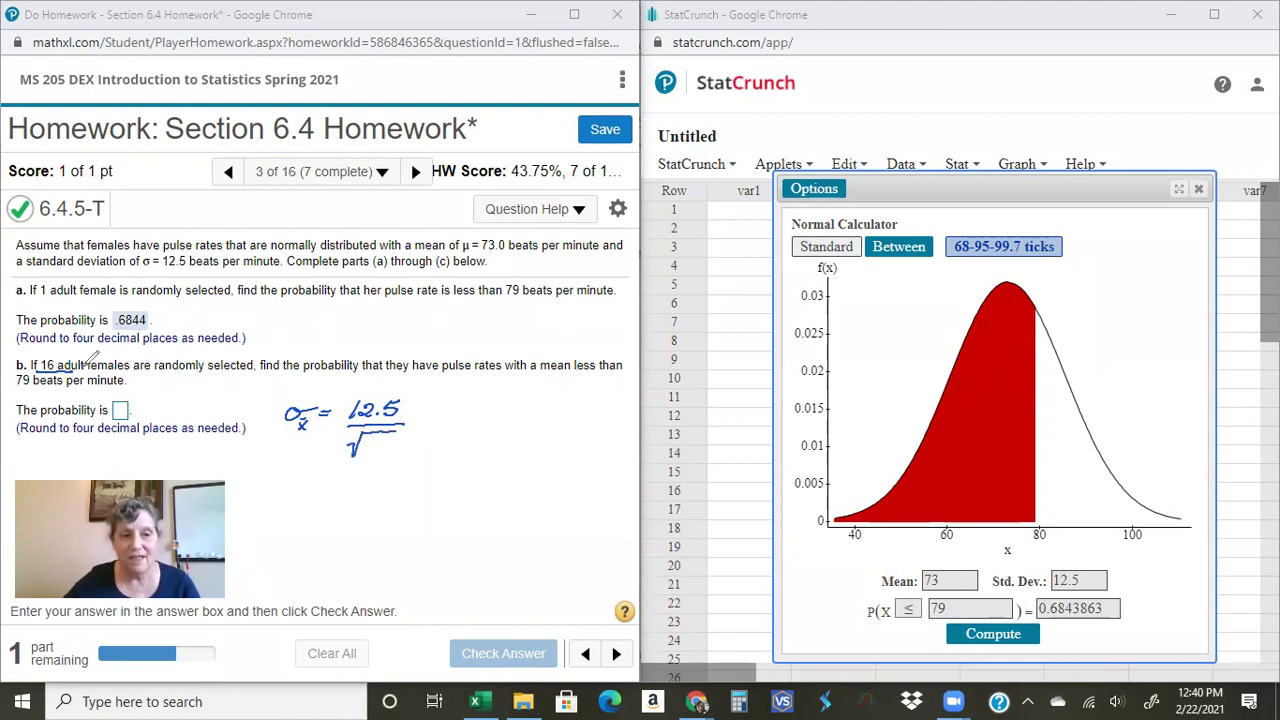
pyautogui.moveTo(367, 438)
pyautogui.mouseDown()
pyautogui.moveTo(364, 453)
pyautogui.moveTo(378, 450)
pyautogui.mouseUp()
# Handwrite the general formula σ sub x̄ = σ/√n below and add an equals sign after the 12.5/√16 fraction.
pyautogui.moveTo(268, 522)
pyautogui.mouseDown()
pyautogui.moveTo(290, 520)
pyautogui.moveTo(276, 538)
pyautogui.moveTo(366, 502)
pyautogui.moveTo(378, 515)
pyautogui.moveTo(326, 532)
pyautogui.moveTo(334, 542)
pyautogui.moveTo(376, 518)
pyautogui.moveTo(344, 546)
pyautogui.moveTo(356, 544)
pyautogui.mouseUp()
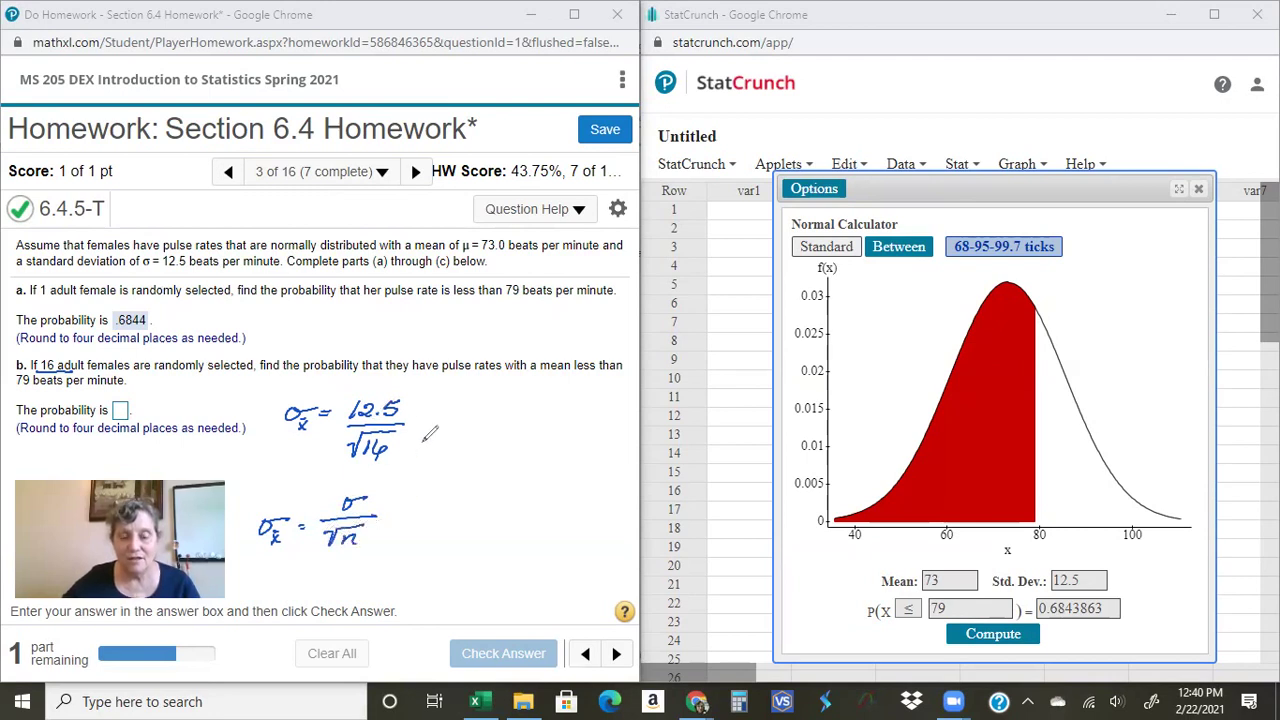
pyautogui.moveTo(424, 422); pyautogui.dragTo(437, 421)
pyautogui.moveTo(424, 429); pyautogui.dragTo(437, 428)
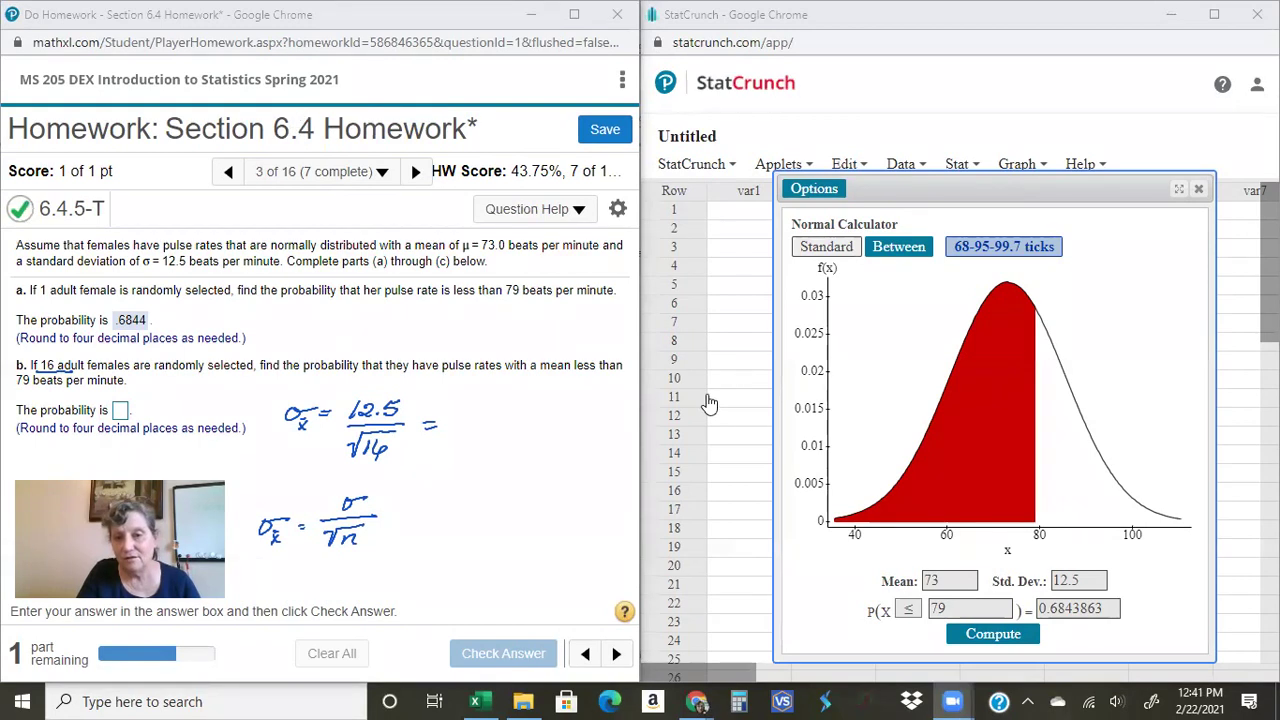
# Set the Normal calculator's standard deviation to 3.125 and recompute the probability for X ≤ 79.
pyautogui.click(1089, 580)
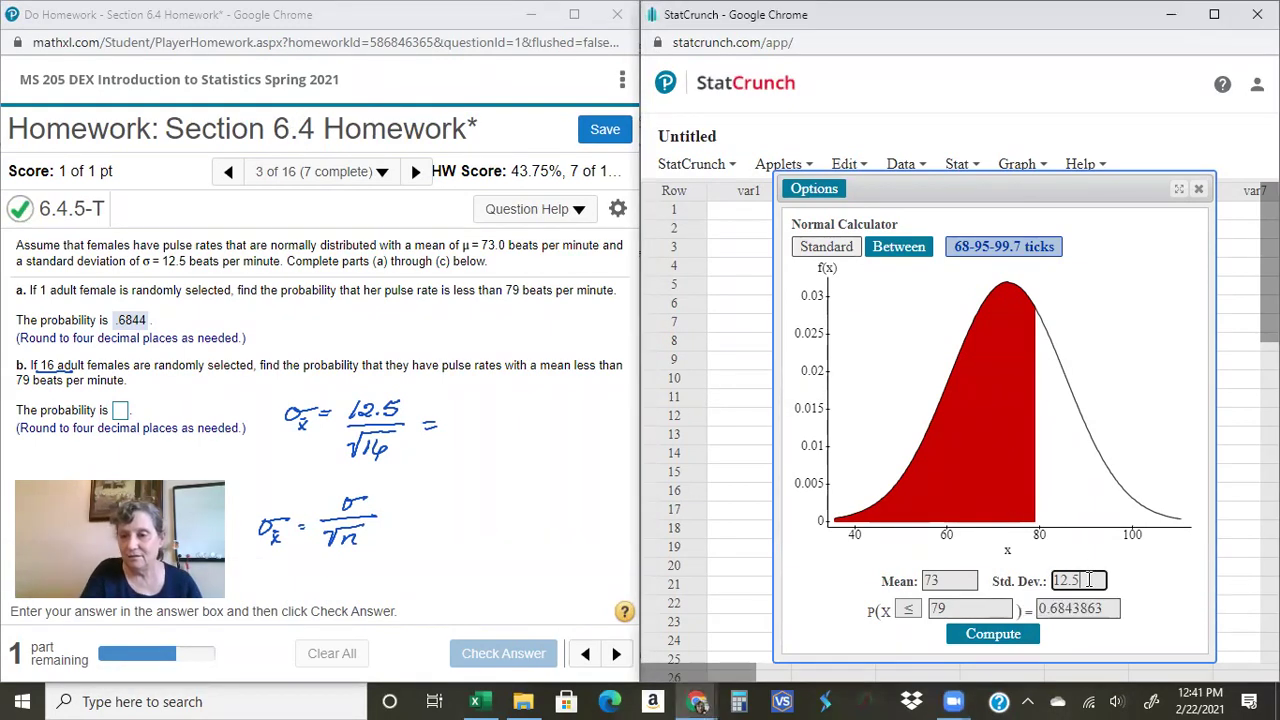
pyautogui.press('BackSpace')
pyautogui.press('BackSpace')
pyautogui.press('BackSpace')
pyautogui.press('BackSpace')
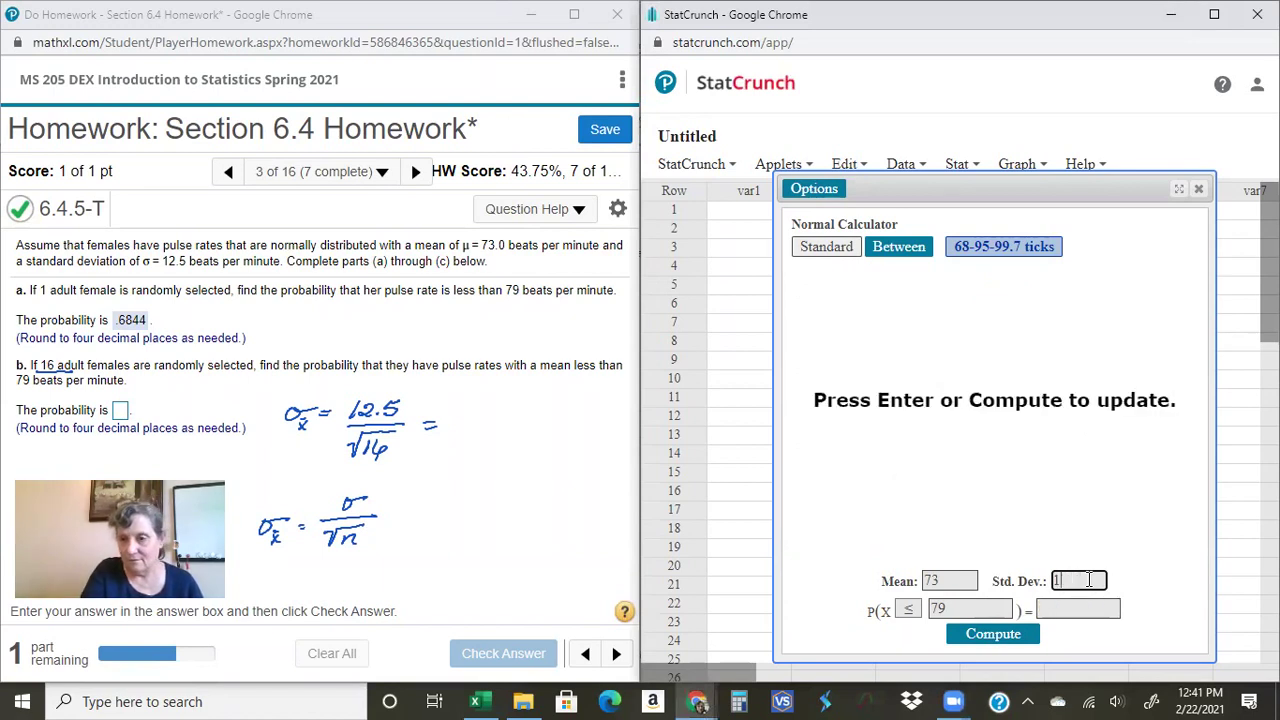
pyautogui.write('3.125')
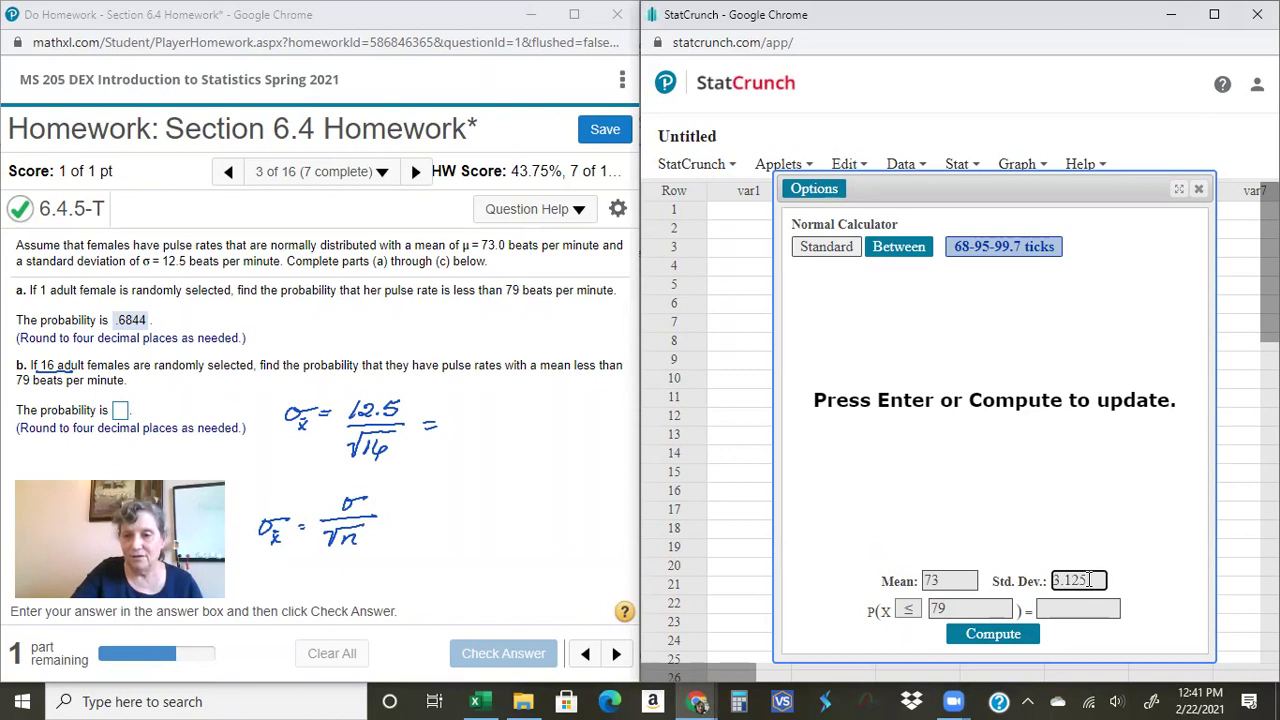
pyautogui.press('Return')
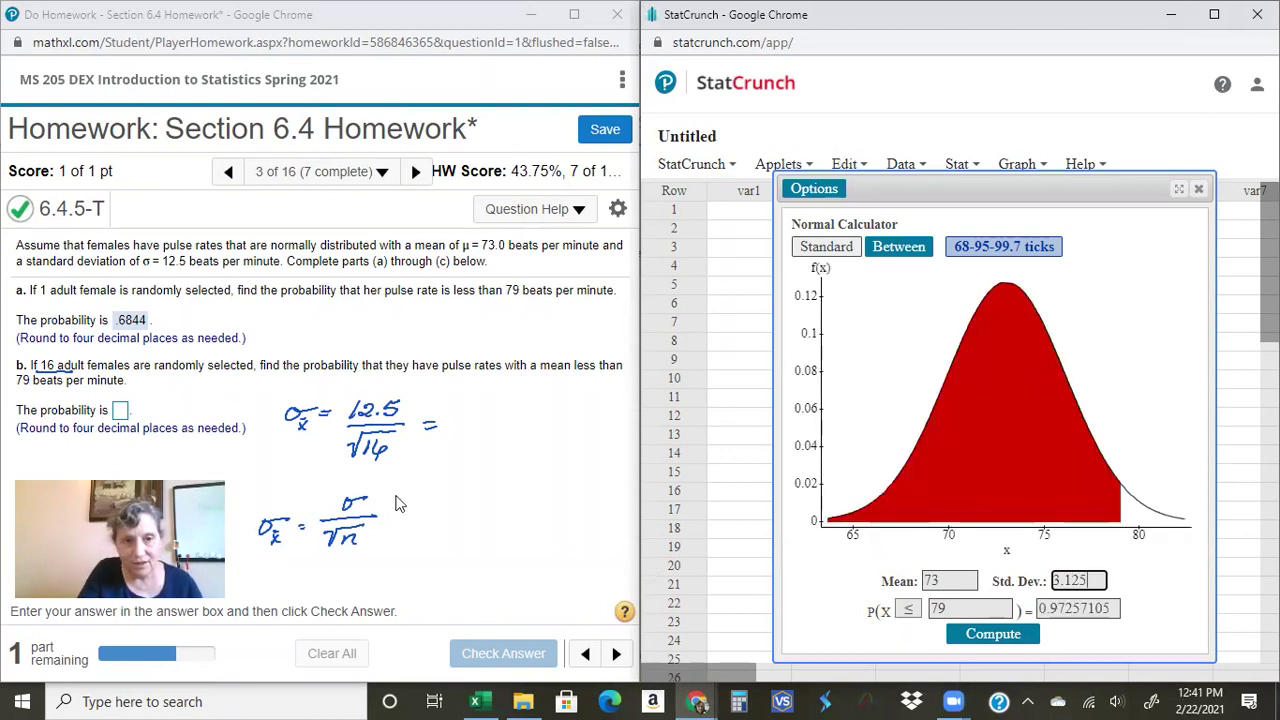
# Enter .9726 as part b's probability and check the answer.
pyautogui.click(121, 411)
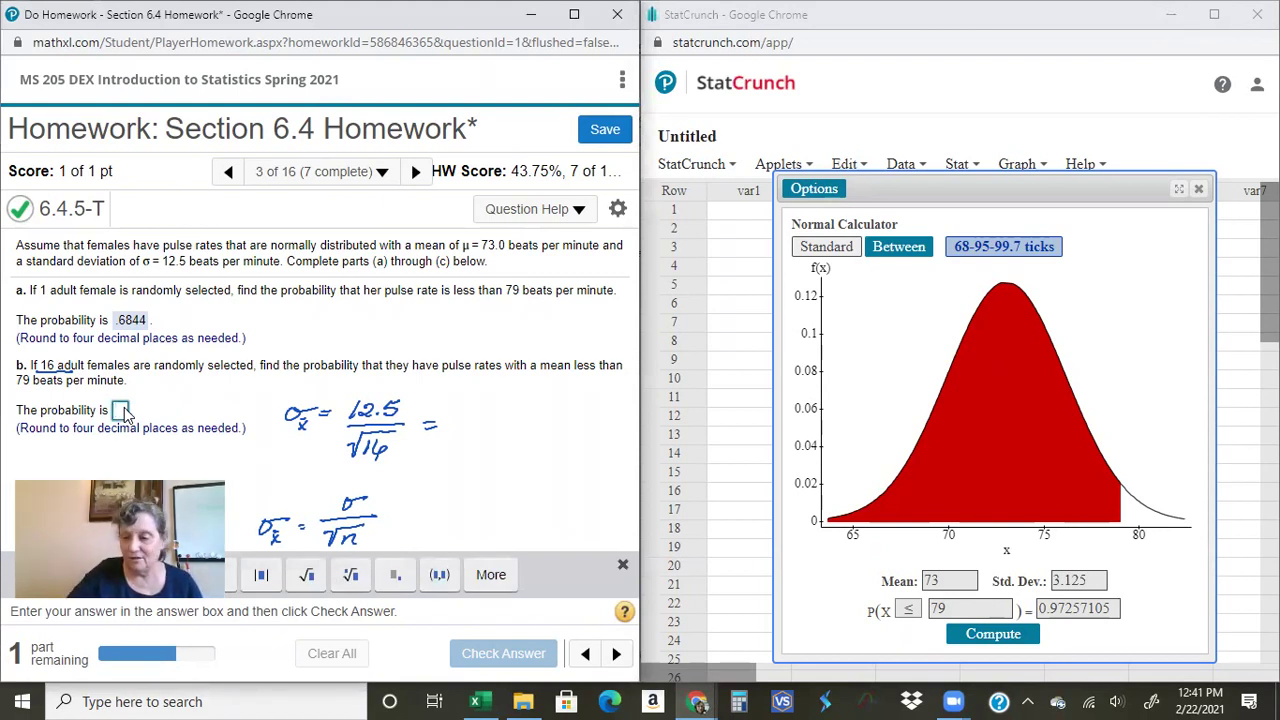
pyautogui.write('.97')
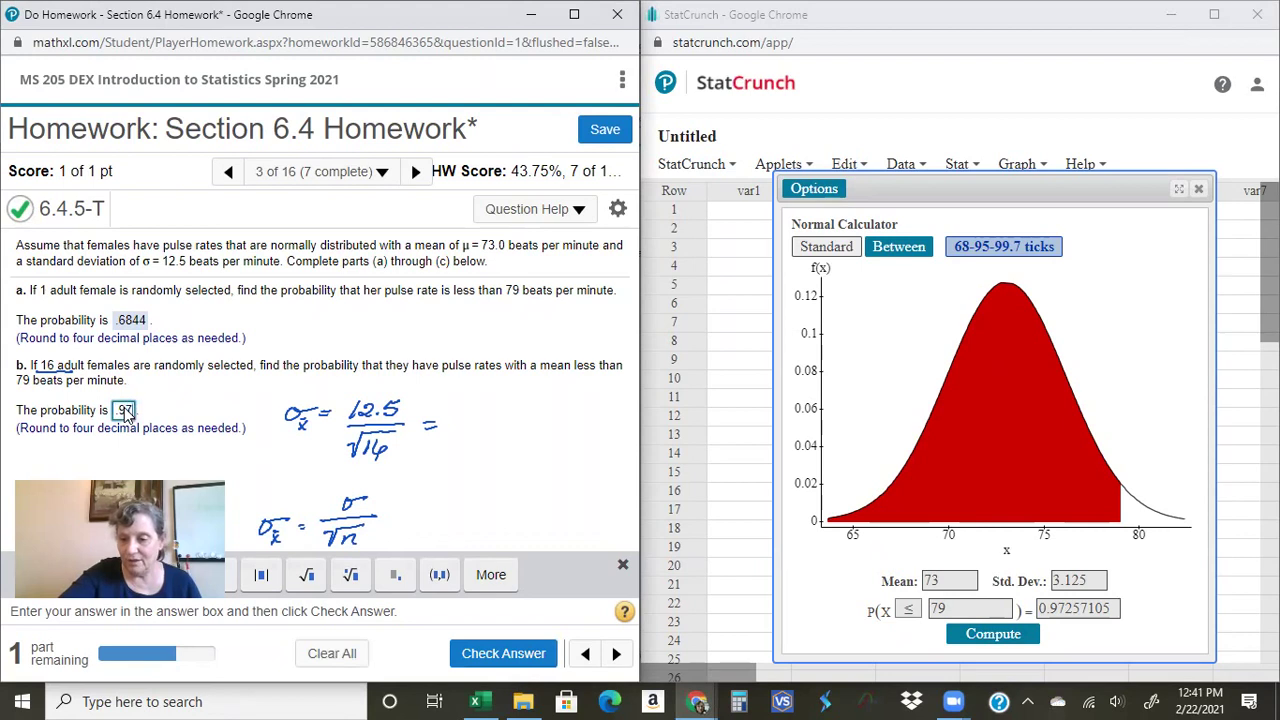
pyautogui.write('26')
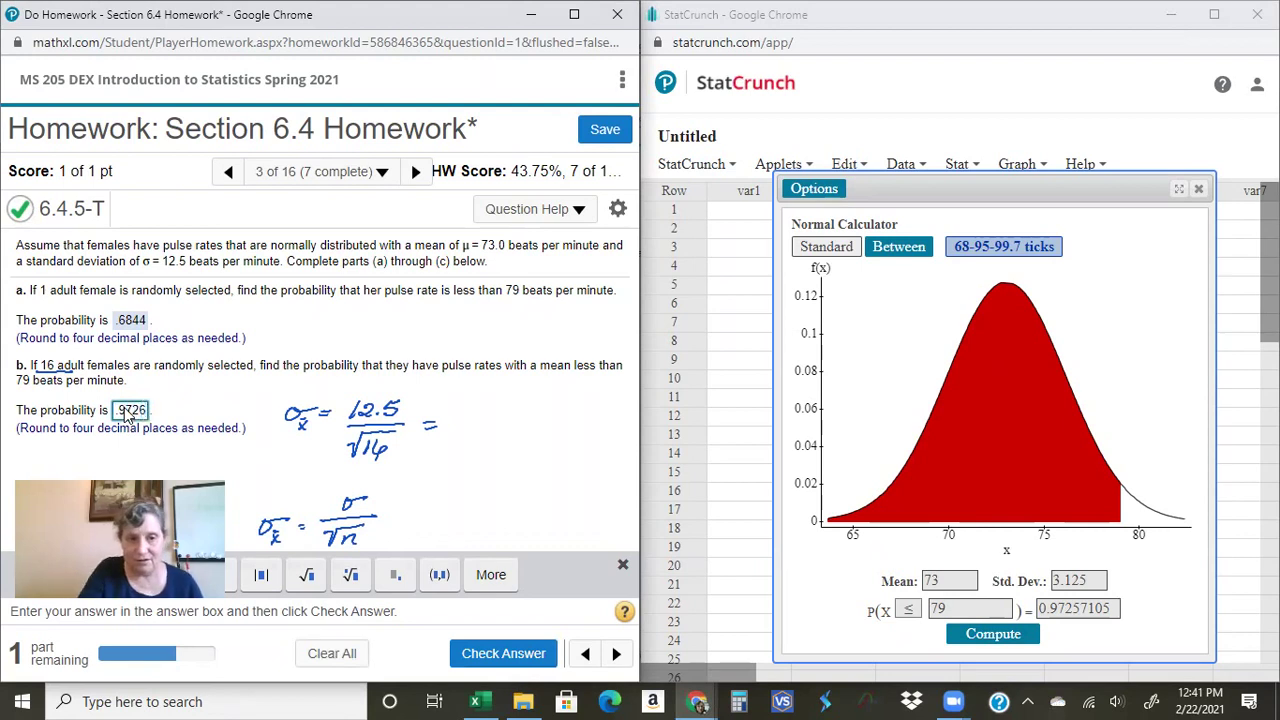
pyautogui.click(455, 652)
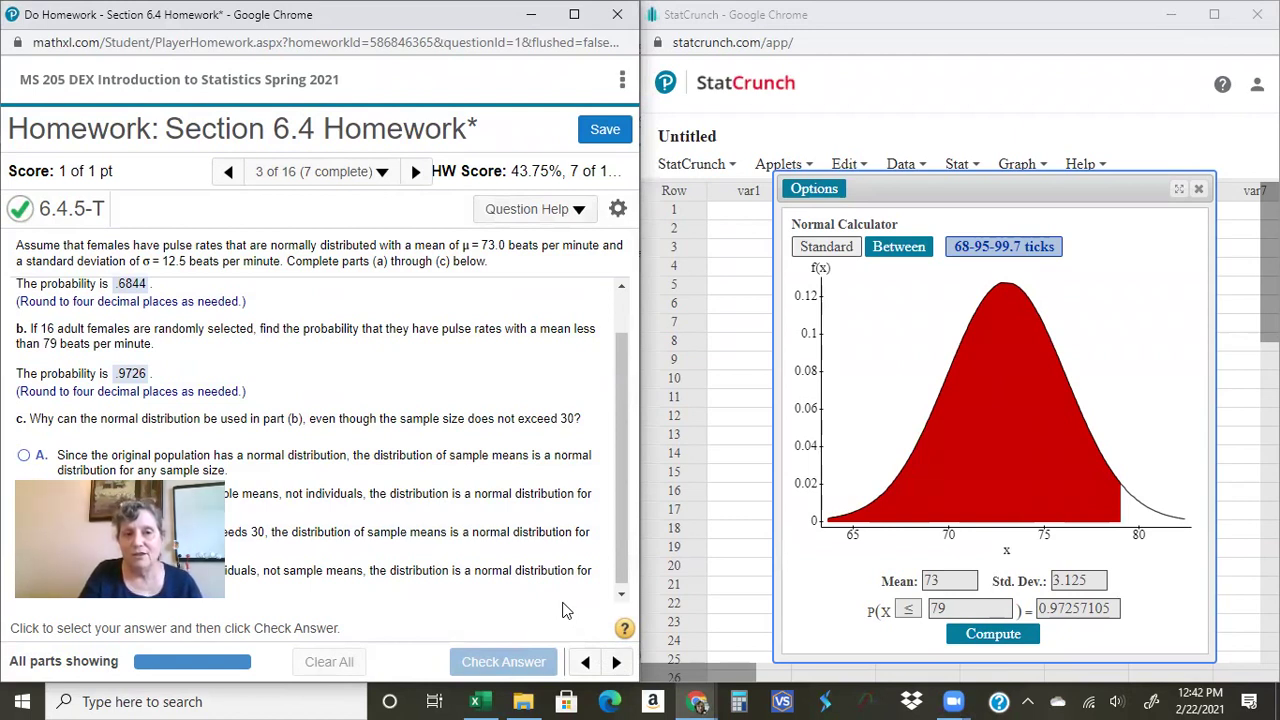
# Go to question 5 of 16 and underline 2625 lb, 15 passengers, 175, the 179 lb mean and the 25 lb standard deviation.
pyautogui.click(619, 663)
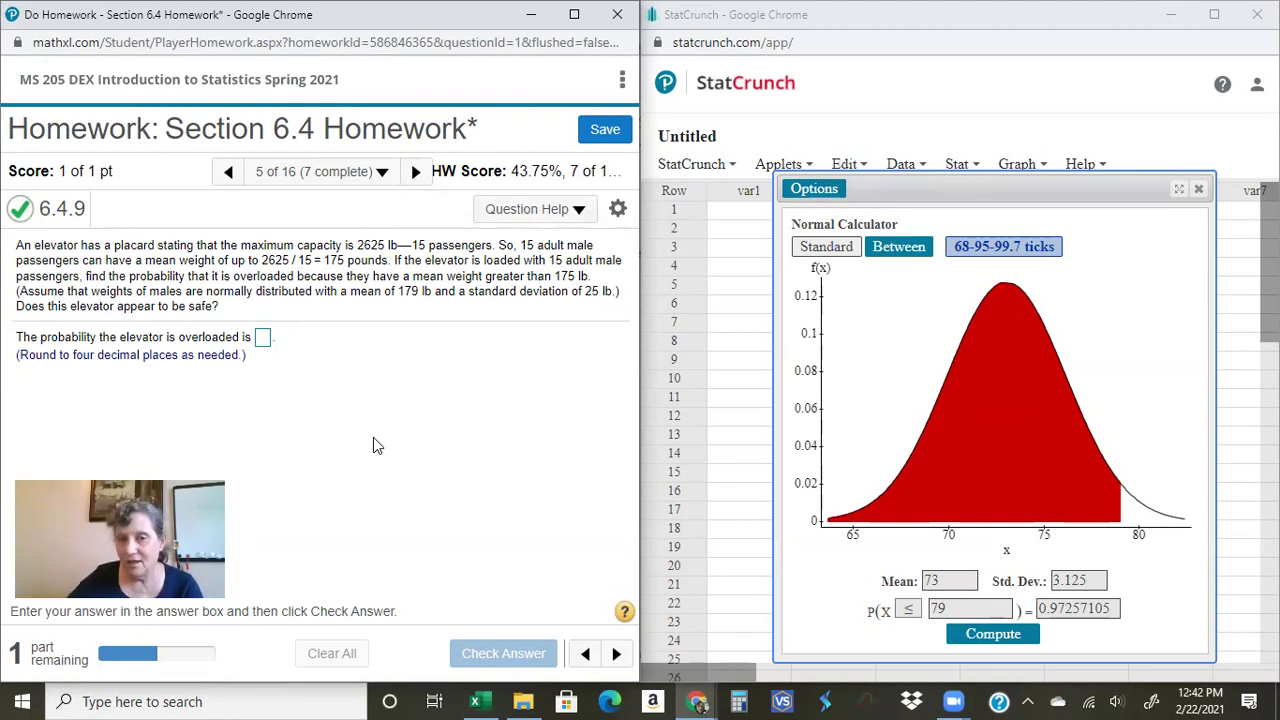
pyautogui.moveTo(358, 250); pyautogui.dragTo(486, 254)
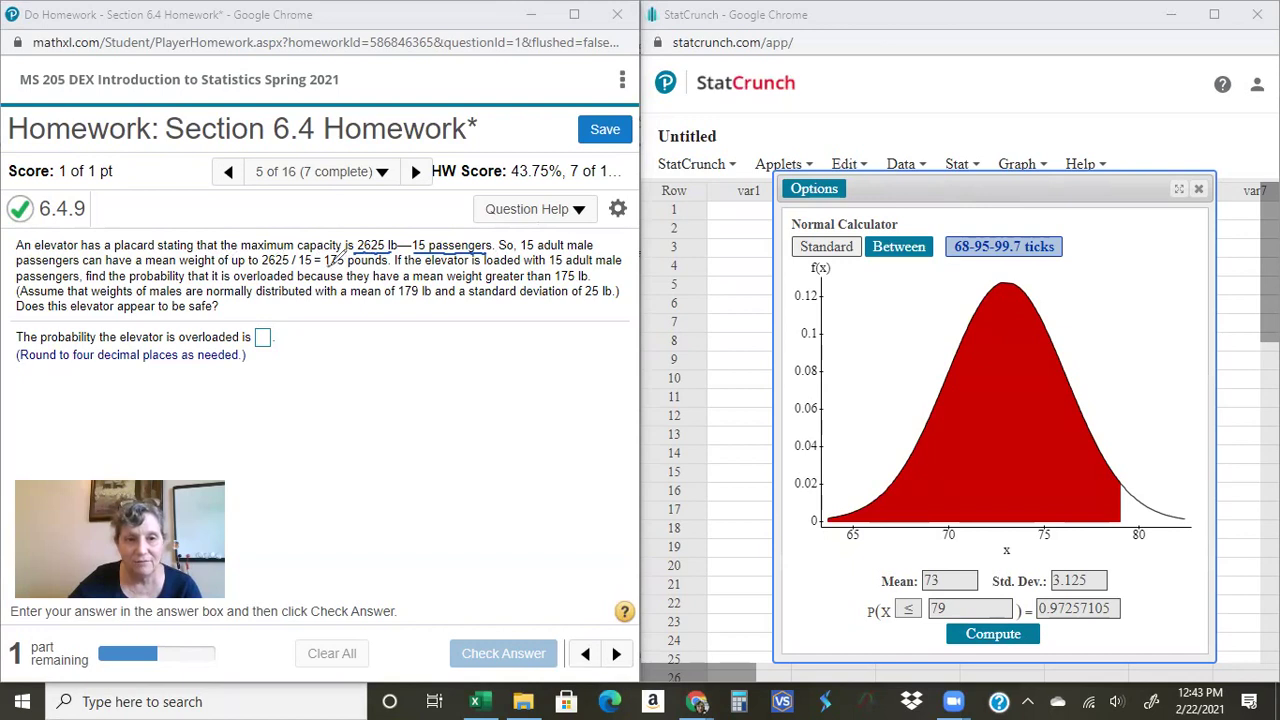
pyautogui.moveTo(325, 267); pyautogui.dragTo(343, 267)
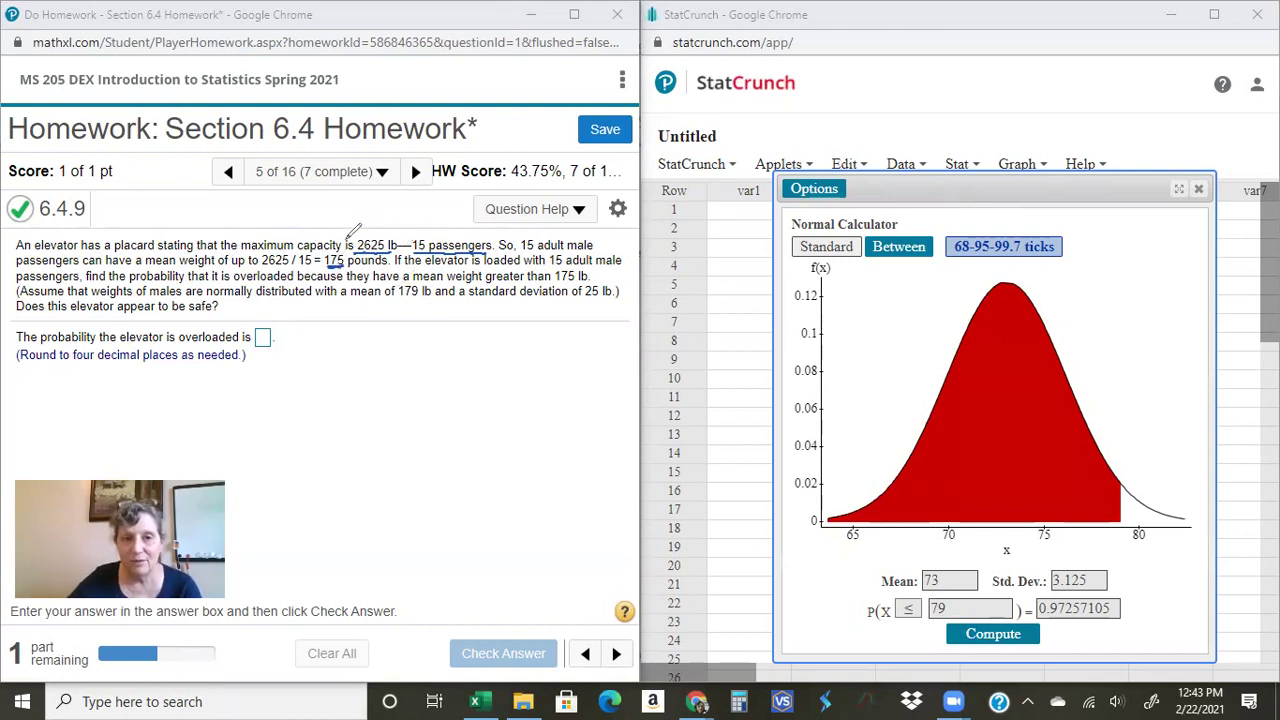
pyautogui.moveTo(358, 252); pyautogui.dragTo(396, 252)
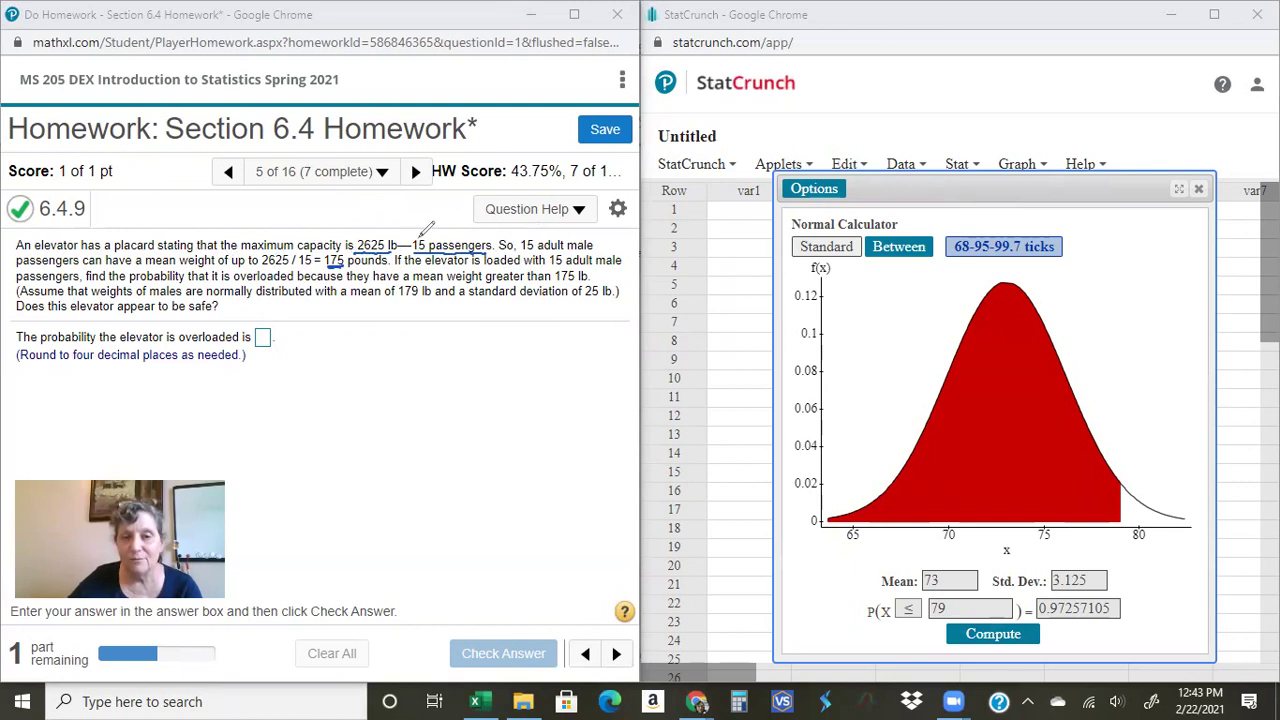
pyautogui.moveTo(326, 266); pyautogui.dragTo(347, 264)
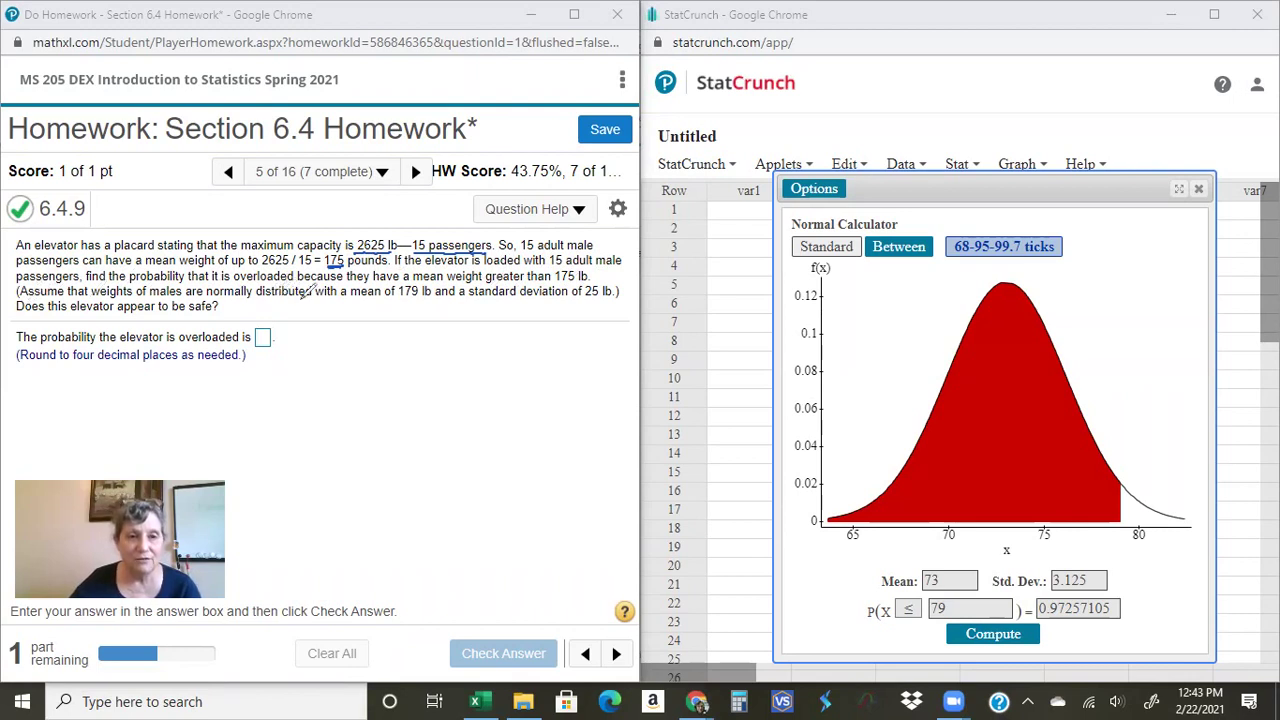
pyautogui.moveTo(396, 297); pyautogui.dragTo(436, 300)
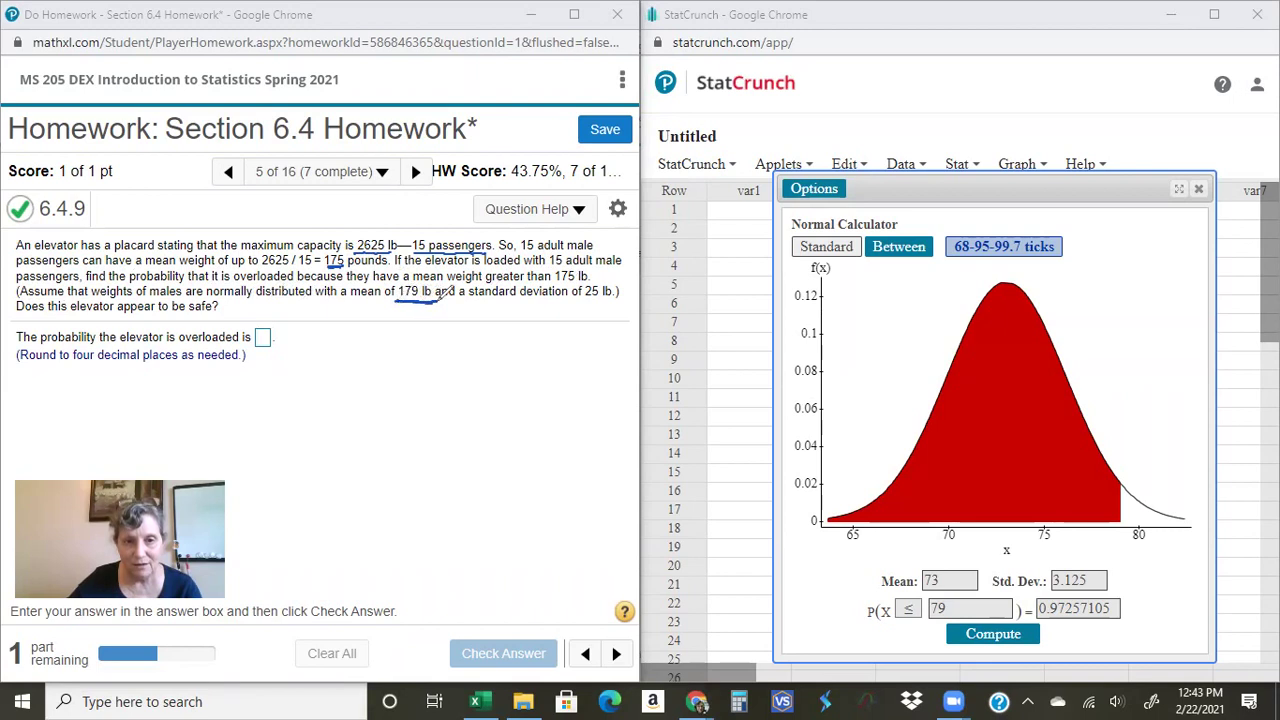
pyautogui.moveTo(482, 298); pyautogui.dragTo(562, 300)
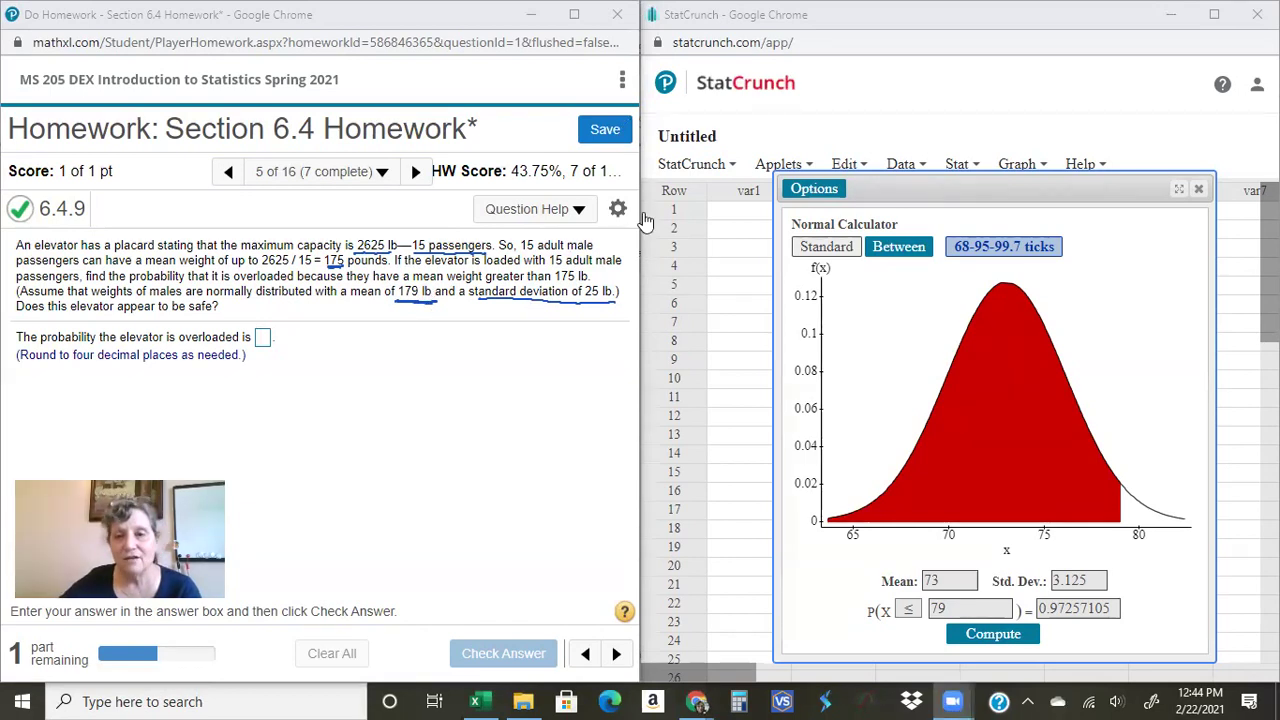
# Set the Normal calculator's mean to 179.
pyautogui.click(945, 581)
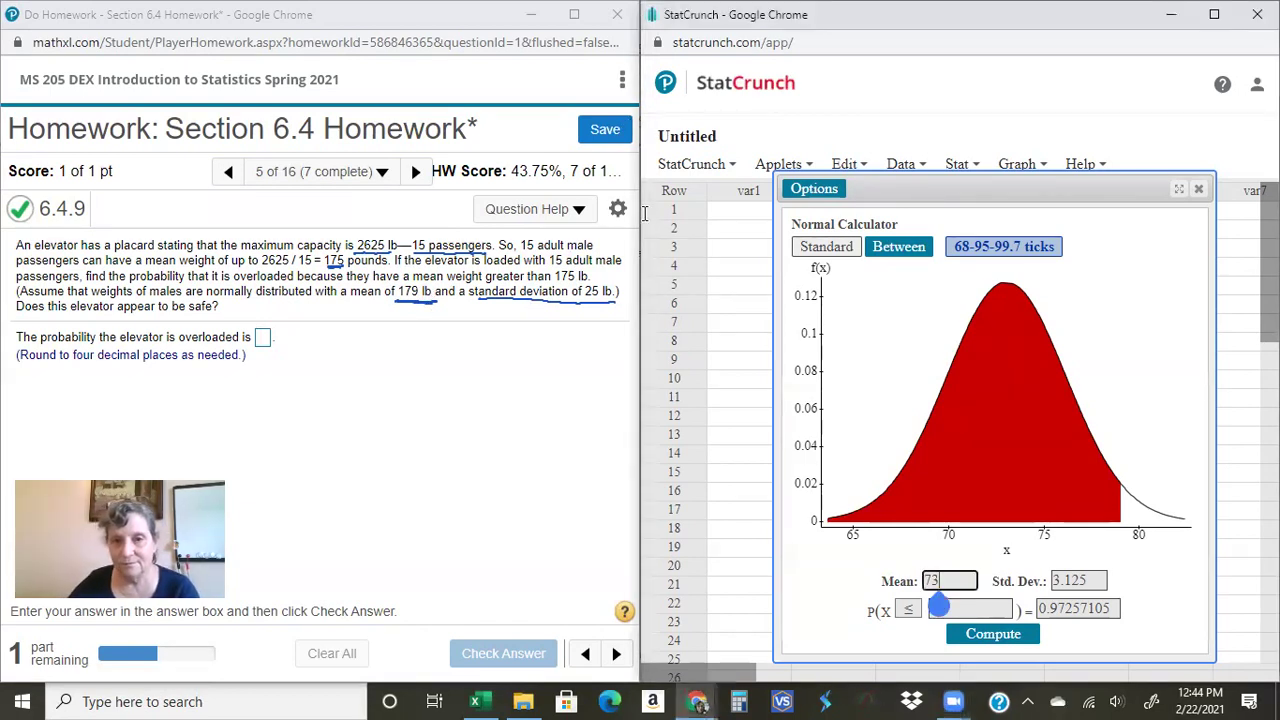
pyautogui.press('BackSpace')
pyautogui.press('BackSpace')
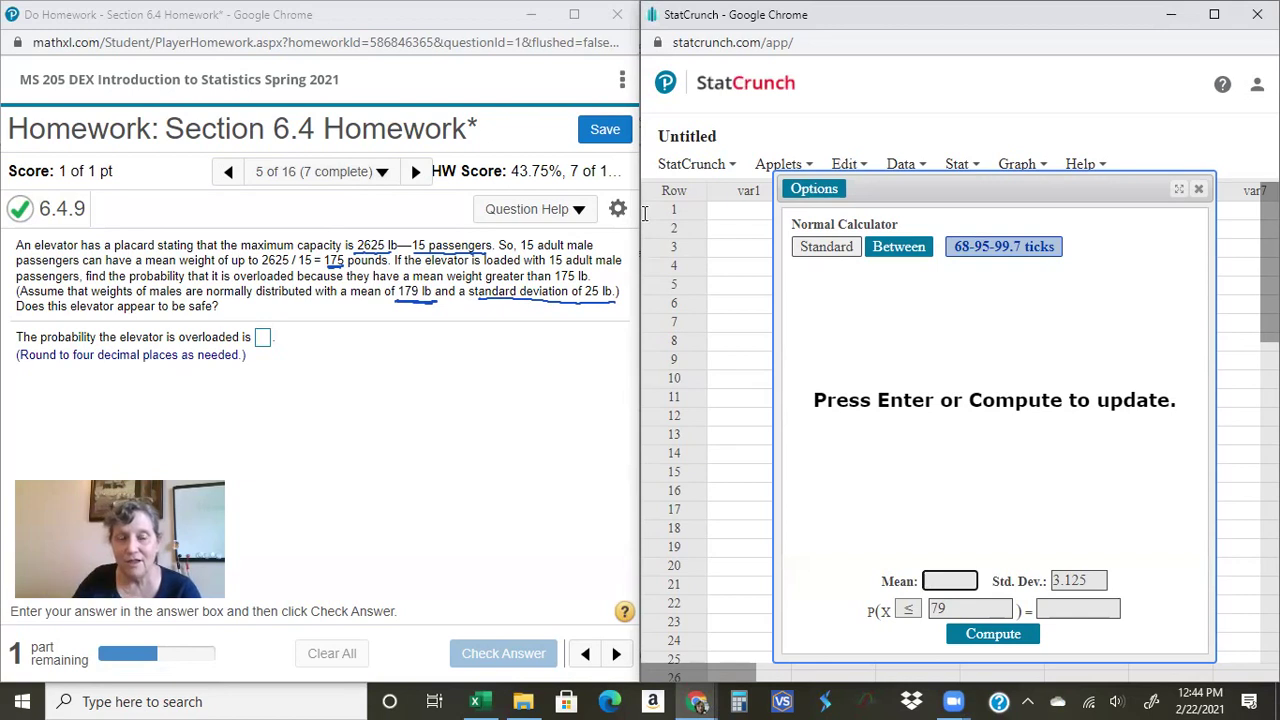
pyautogui.write('179')
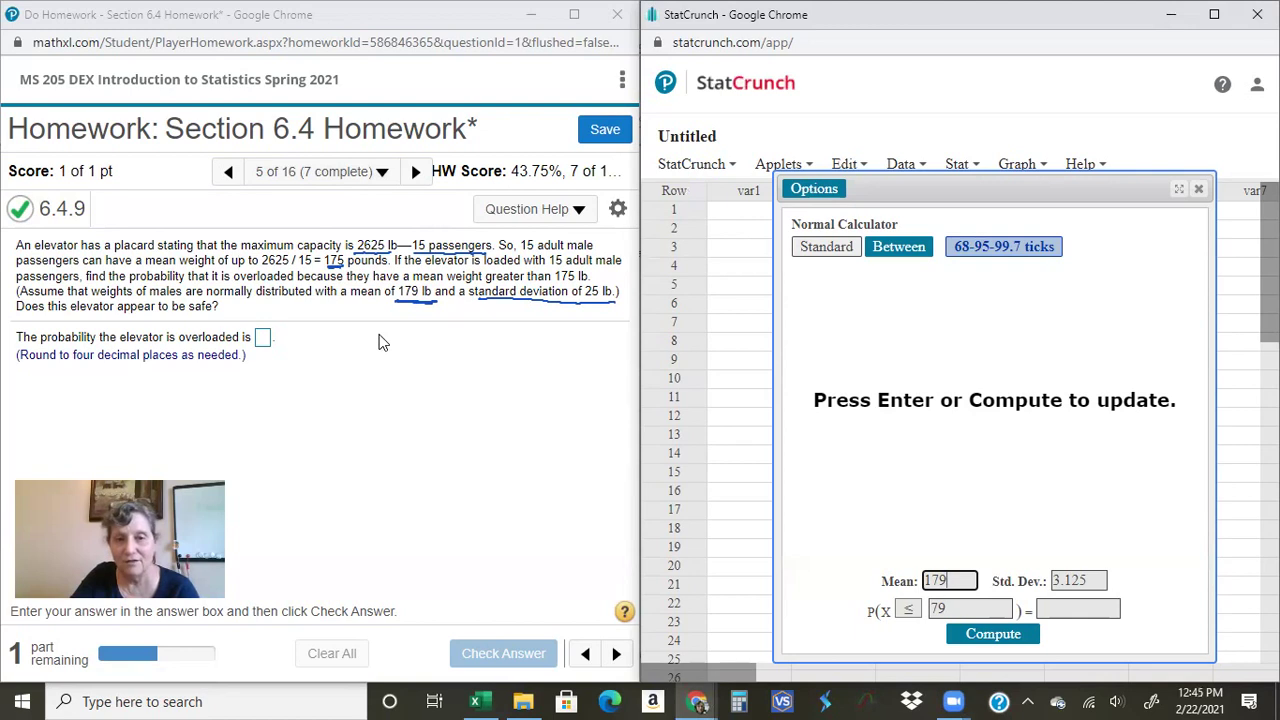
pyautogui.click(1011, 483)
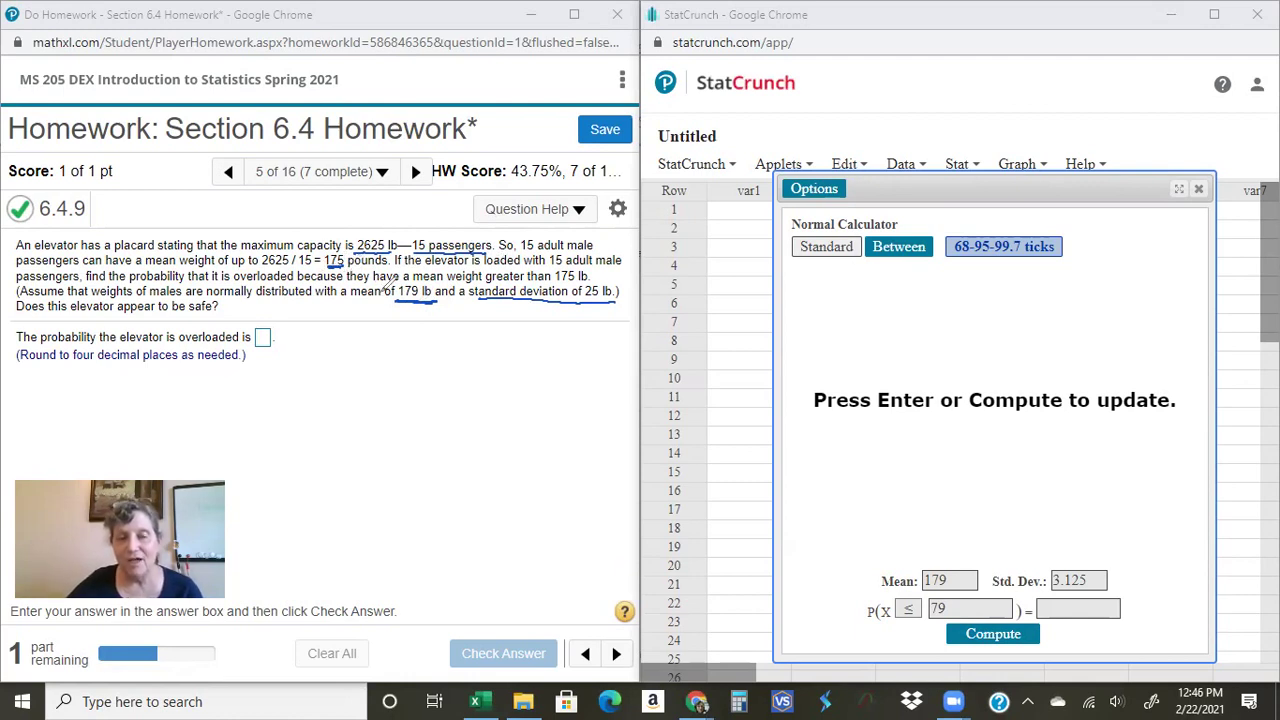
# Circle the 179 lb mean and handwrite σ sub x̄ = 25/√15 = in the blank space beside the answer box.
pyautogui.moveTo(396, 296)
pyautogui.mouseDown()
pyautogui.moveTo(440, 298)
pyautogui.moveTo(404, 280)
pyautogui.moveTo(425, 306)
pyautogui.mouseUp()
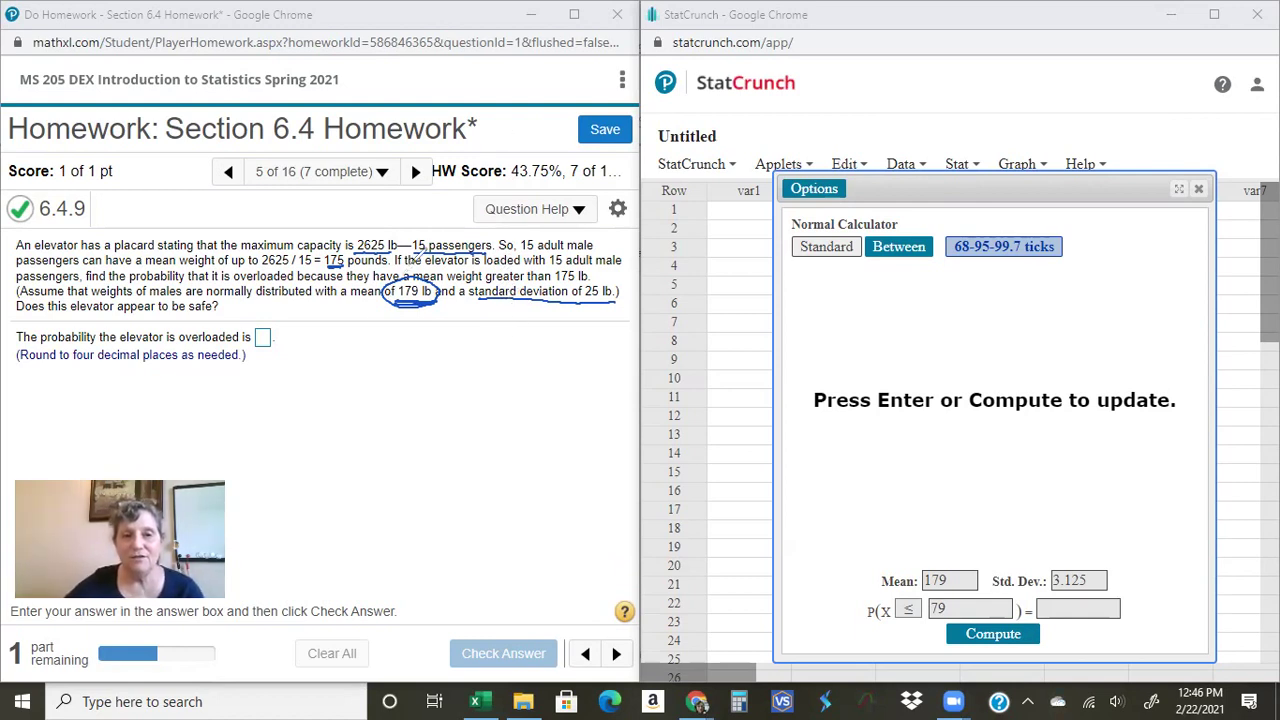
pyautogui.moveTo(304, 360)
pyautogui.mouseDown()
pyautogui.moveTo(296, 372)
pyautogui.moveTo(330, 360)
pyautogui.moveTo(309, 385)
pyautogui.mouseUp()
pyautogui.moveTo(308, 368); pyautogui.dragTo(346, 370)
pyautogui.moveTo(406, 331); pyautogui.dragTo(424, 347)
pyautogui.moveTo(424, 332); pyautogui.dragTo(470, 352)
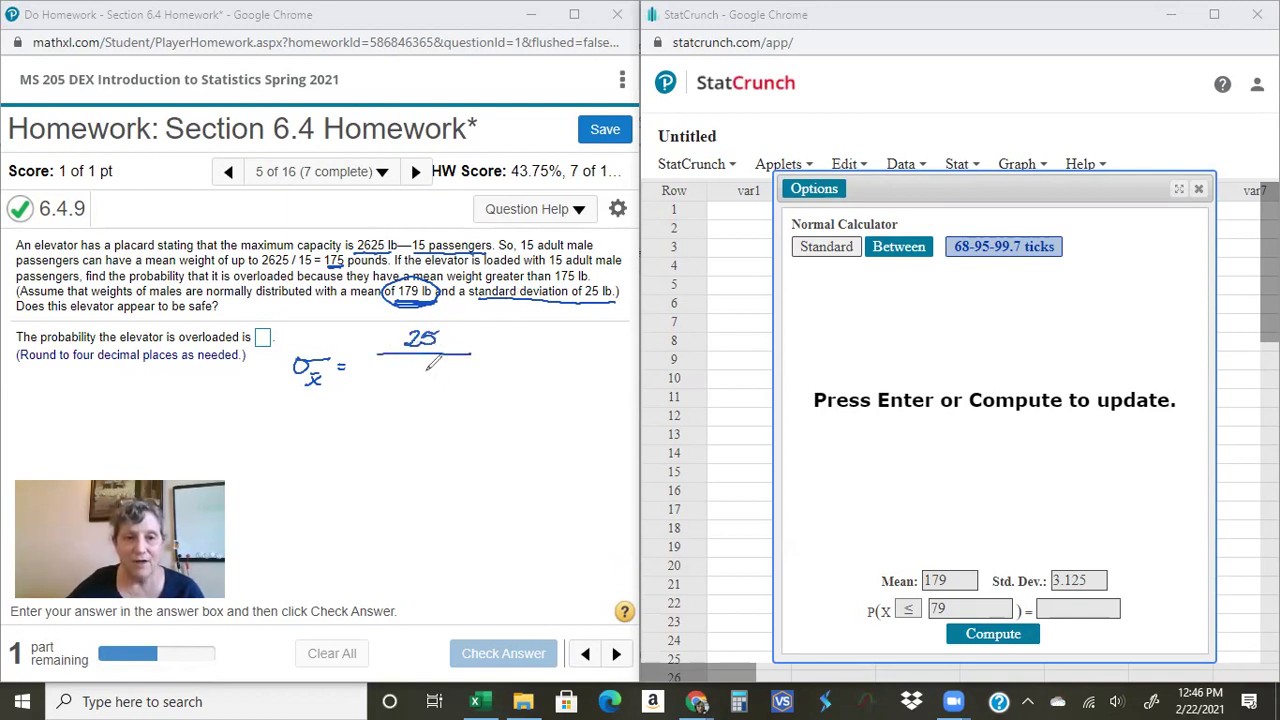
pyautogui.moveTo(384, 372)
pyautogui.mouseDown()
pyautogui.moveTo(393, 385)
pyautogui.moveTo(446, 361)
pyautogui.moveTo(416, 386)
pyautogui.moveTo(497, 351)
pyautogui.mouseUp()
pyautogui.moveTo(482, 361); pyautogui.dragTo(498, 360)
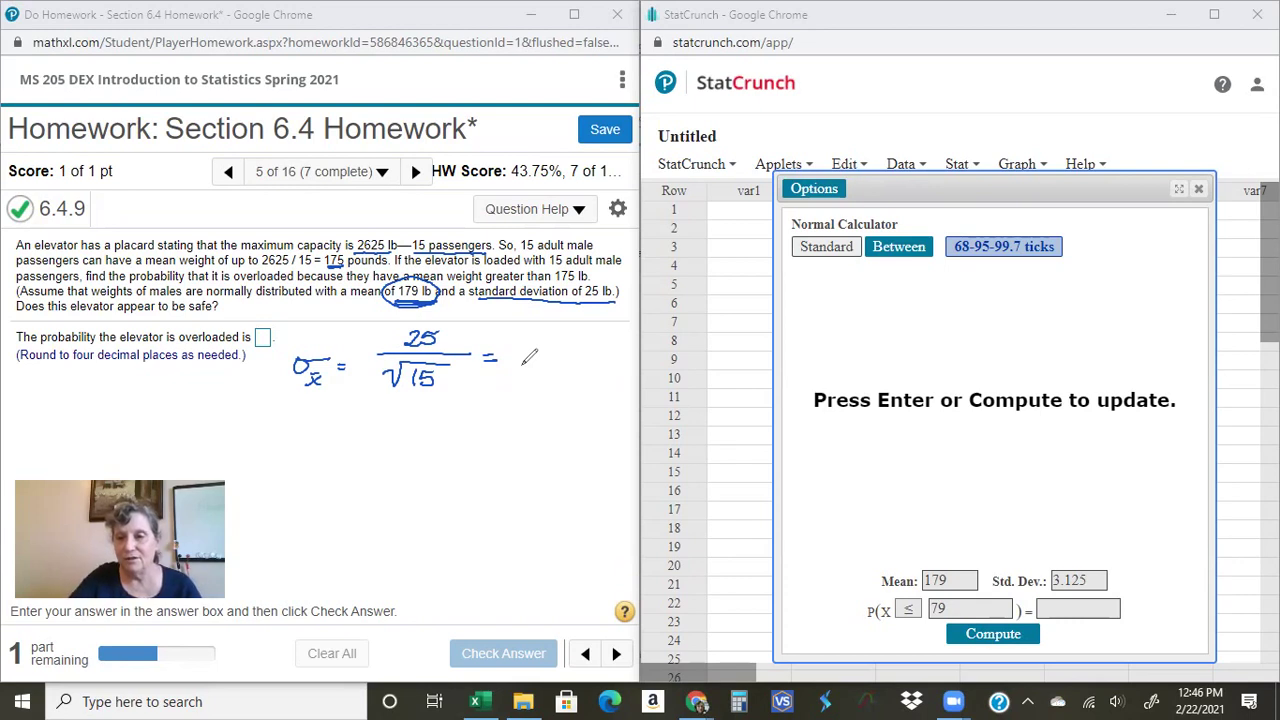
# Set the Normal calculator's standard deviation to 6.45497.
pyautogui.click(1095, 580)
pyautogui.press('BackSpace')
pyautogui.press('BackSpace')
pyautogui.press('BackSpace')
pyautogui.press('BackSpace')
pyautogui.press('BackSpace')
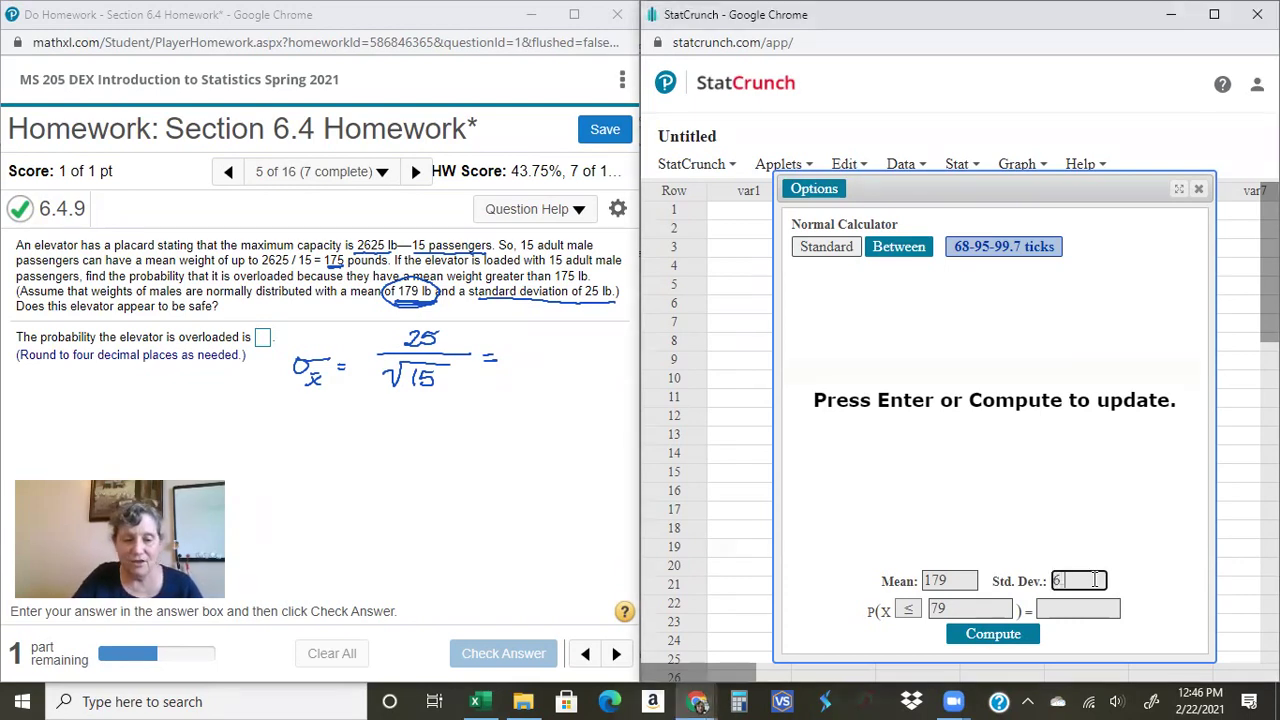
pyautogui.write('6.45497')
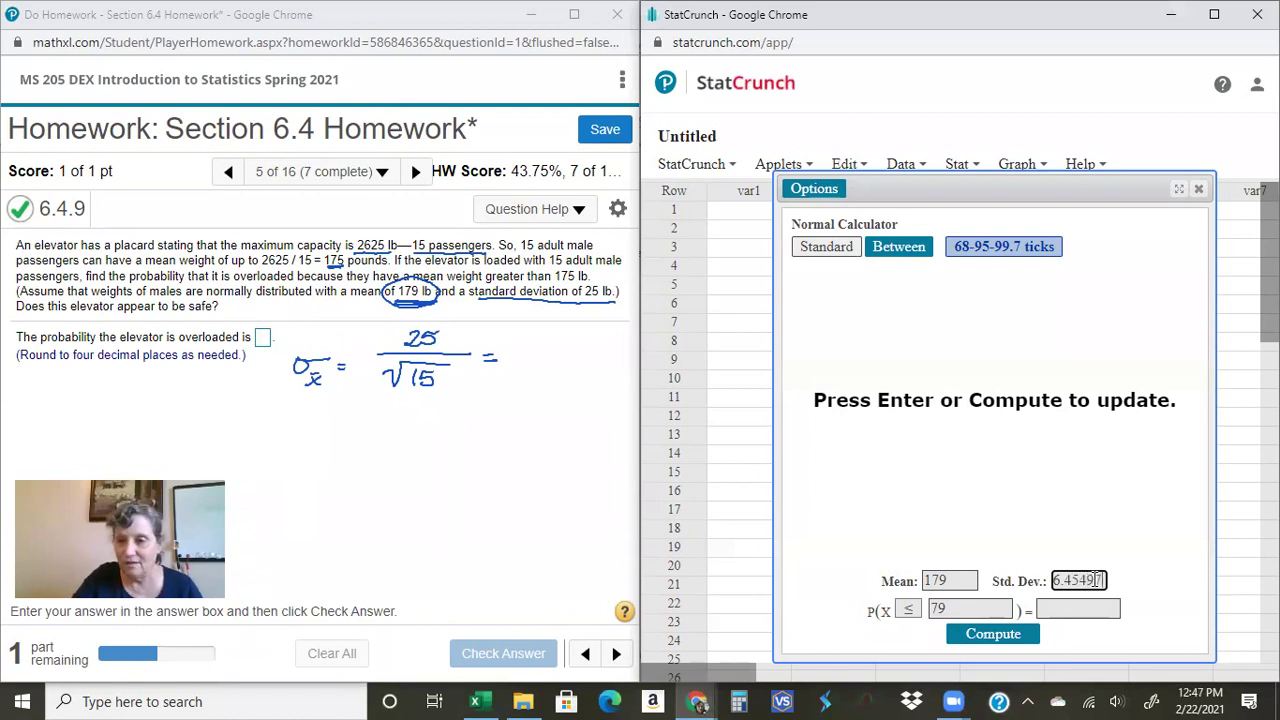
# Set the bound to 175 with the ≥ direction and compute the probability for X ≥ 175.
pyautogui.click(957, 609)
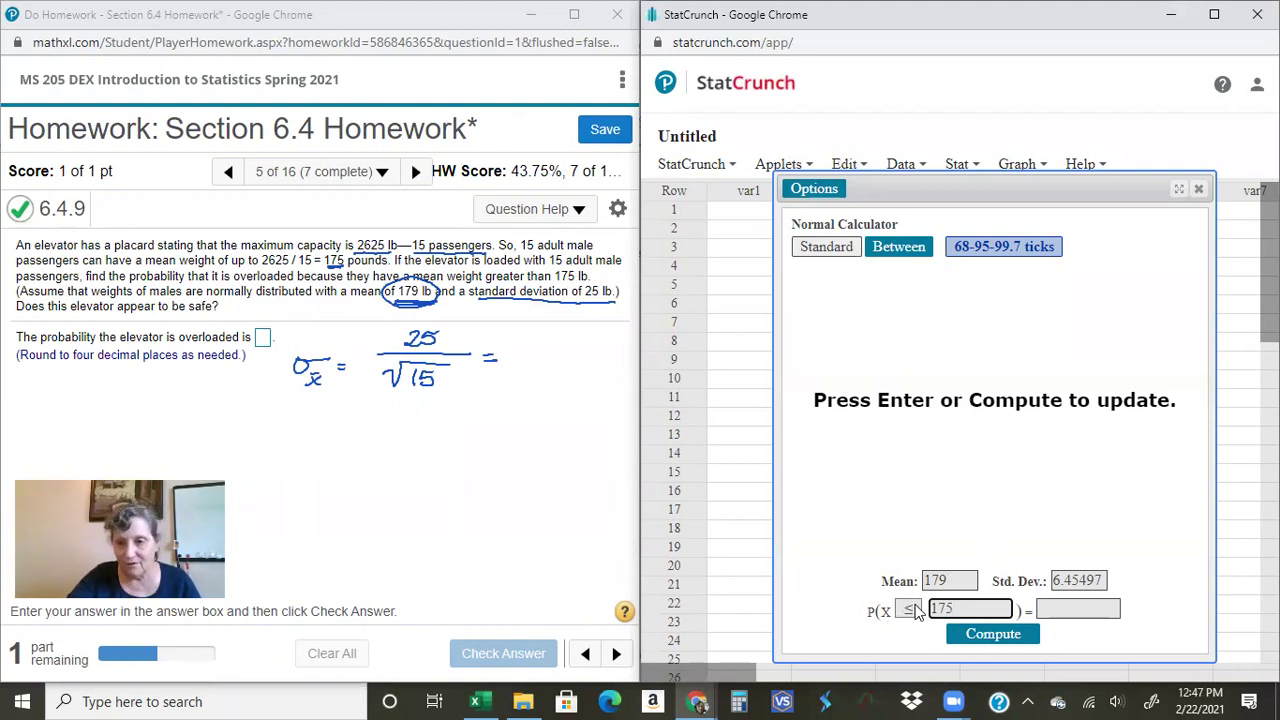
pyautogui.click(908, 609)
pyautogui.click(910, 665)
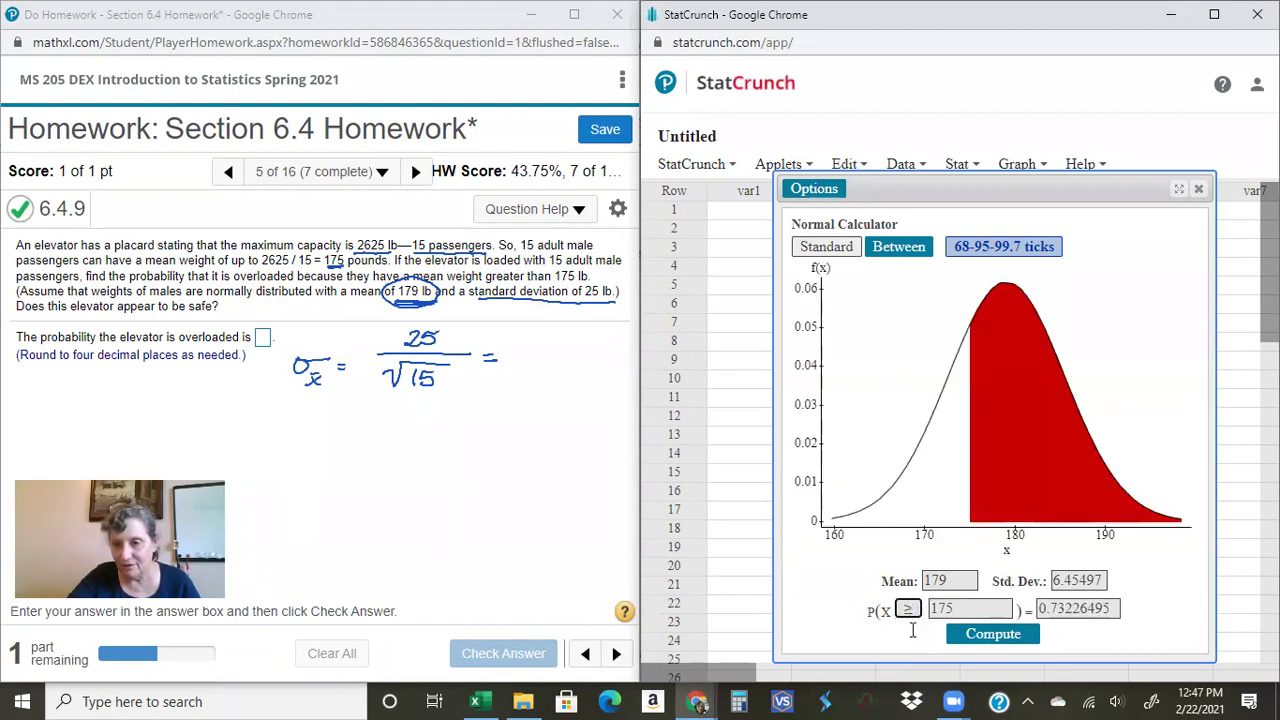
# Submit .7323 as the probability that the elevator is overloaded, close the feedback and clear the pen annotations.
pyautogui.click(262, 340)
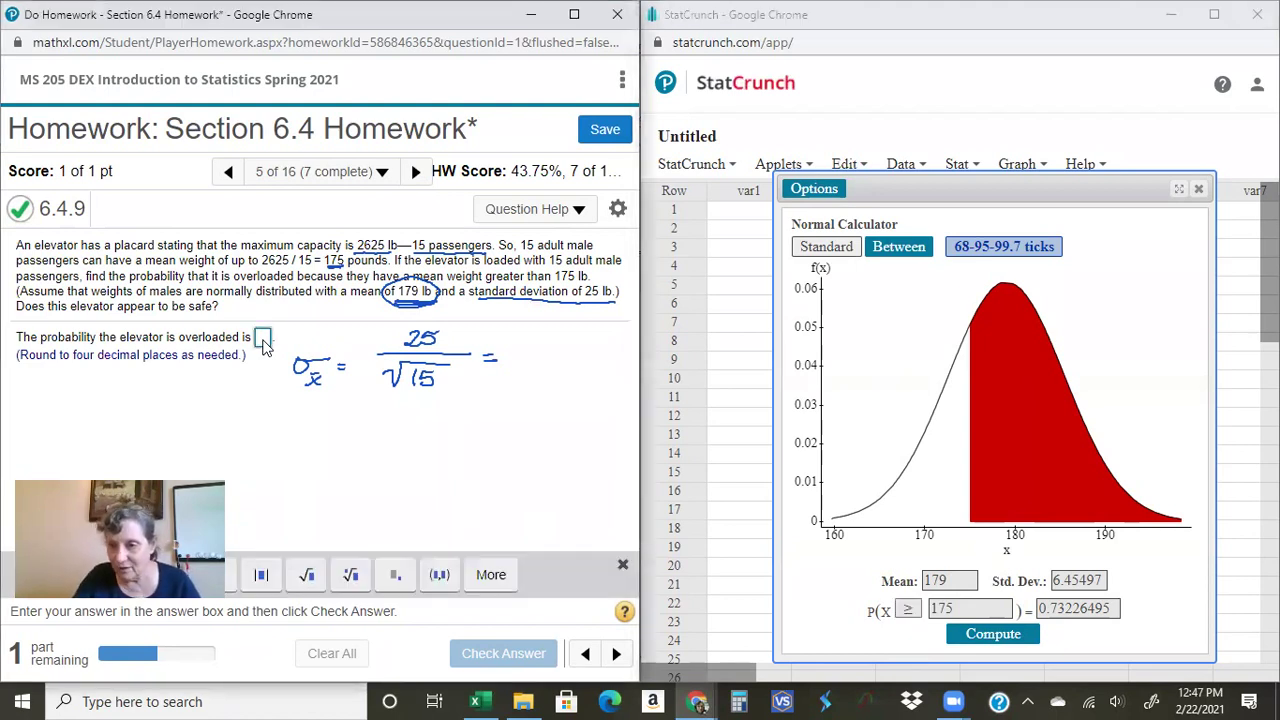
pyautogui.write('.7323')
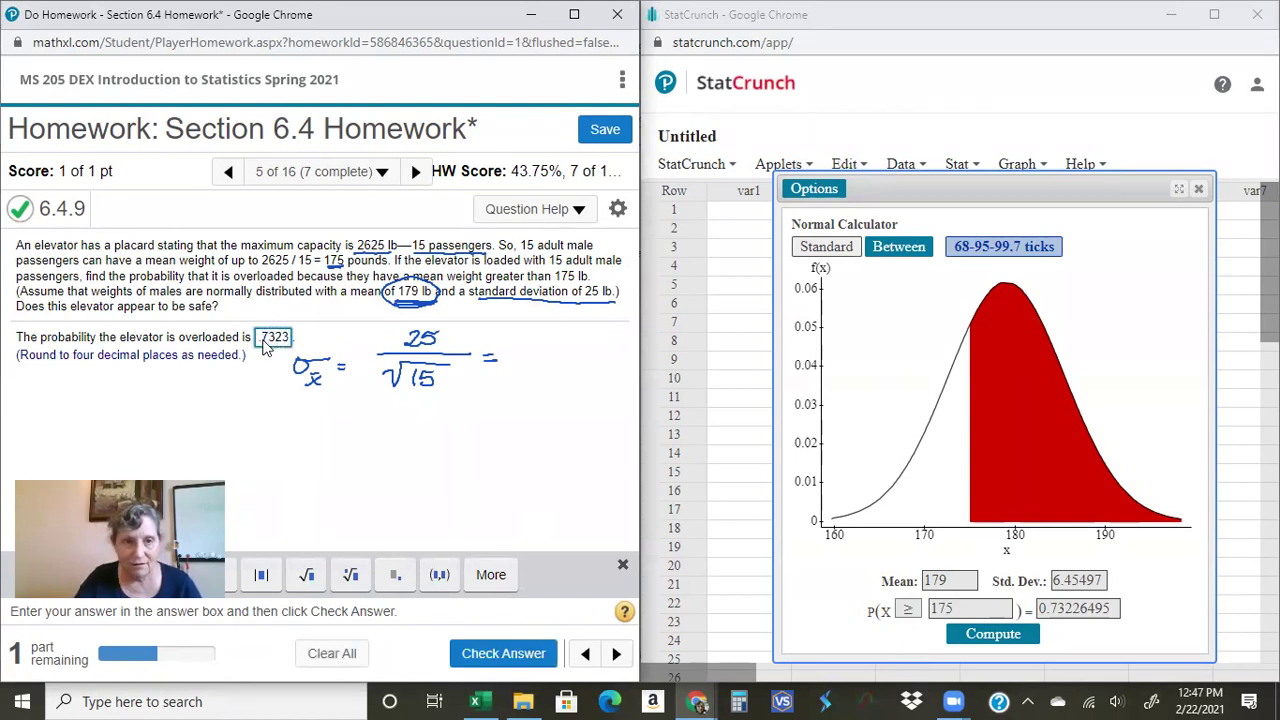
pyautogui.press('Return')
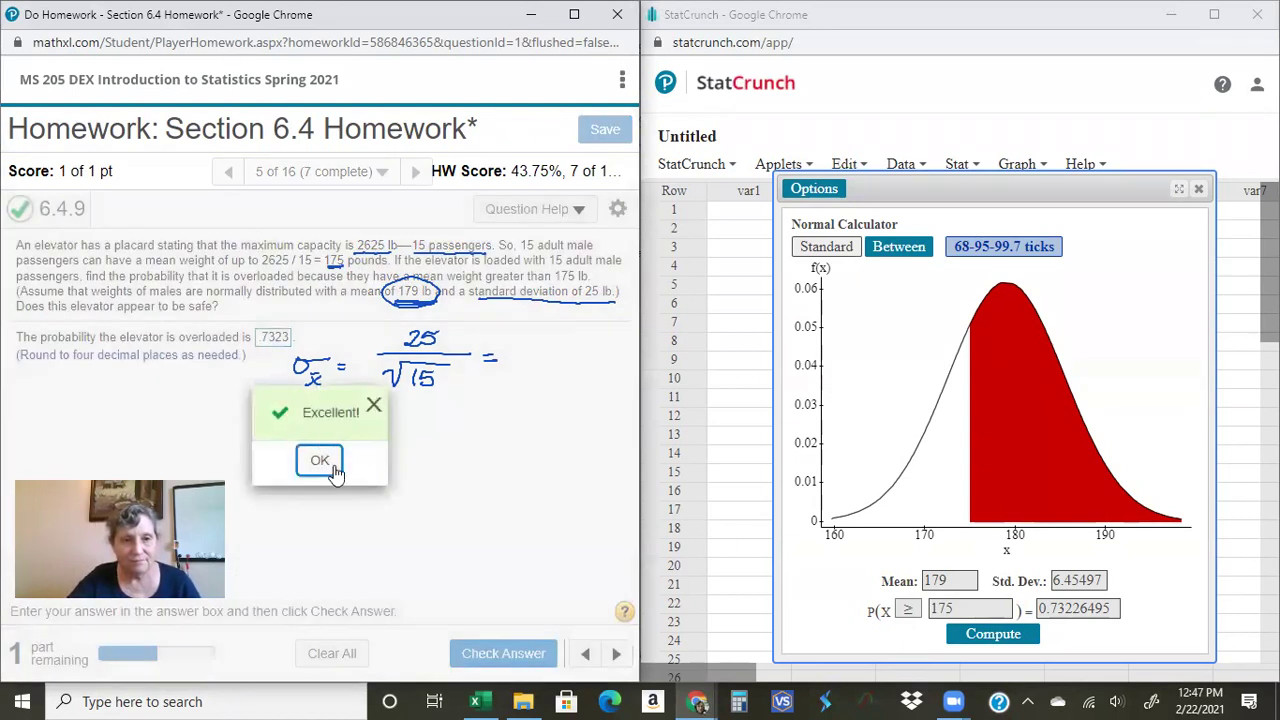
pyautogui.click(319, 461)
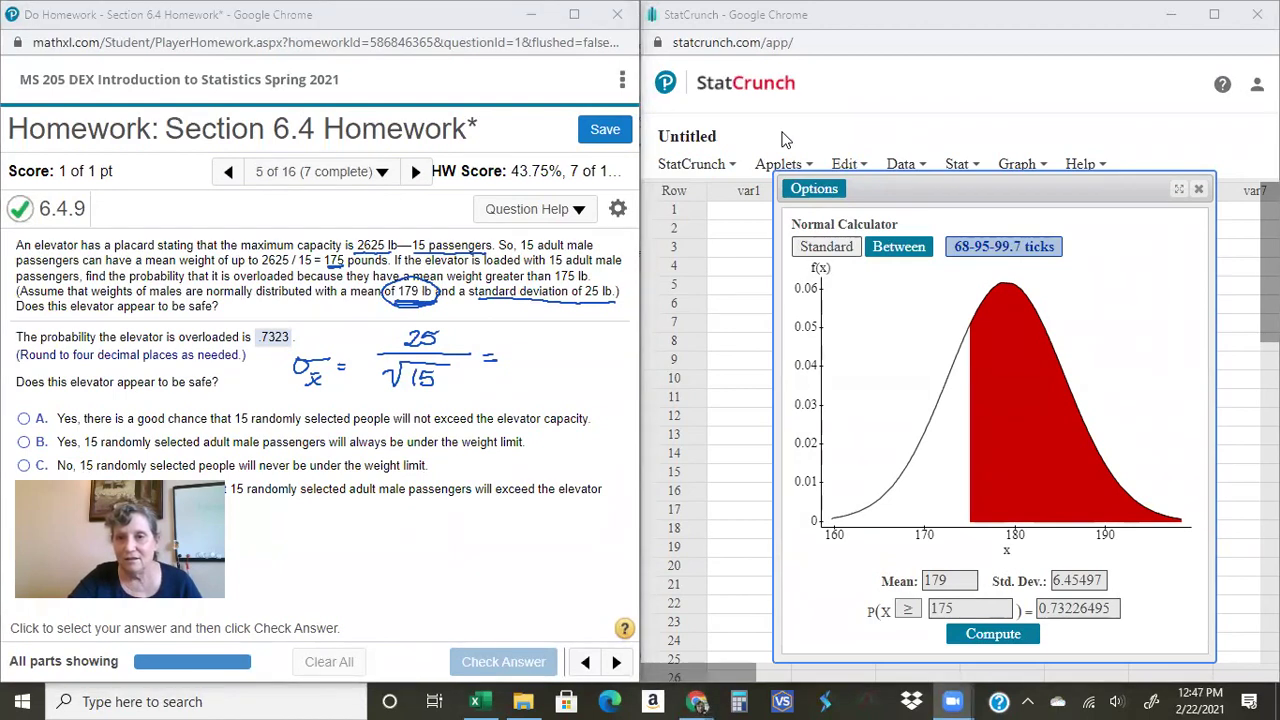
pyautogui.press('Escape')
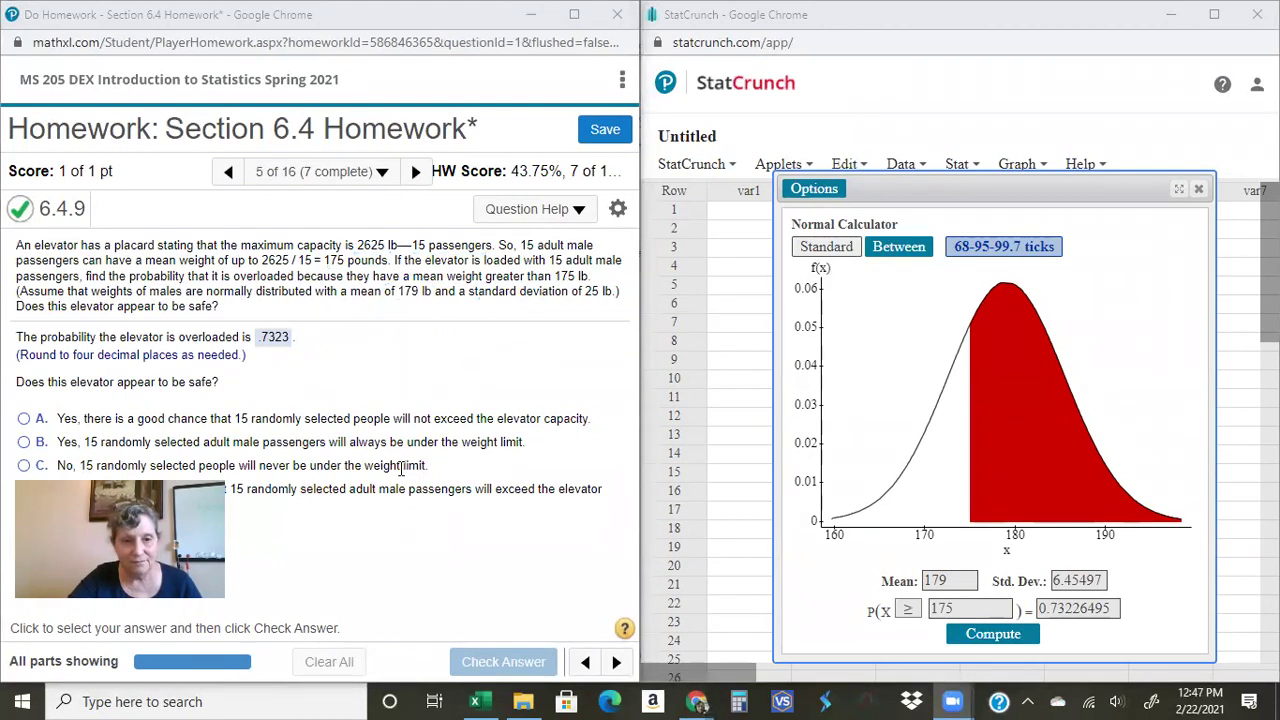